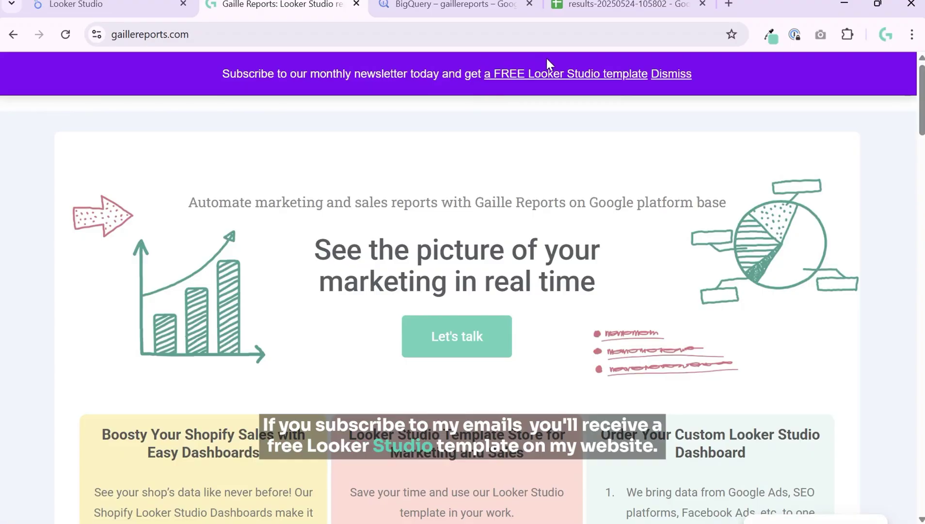
Browse the Gaille Reports homepage service cards, then return to Looker Studio's Conversational Analytics page
scroll(541, 270, "down", 2)
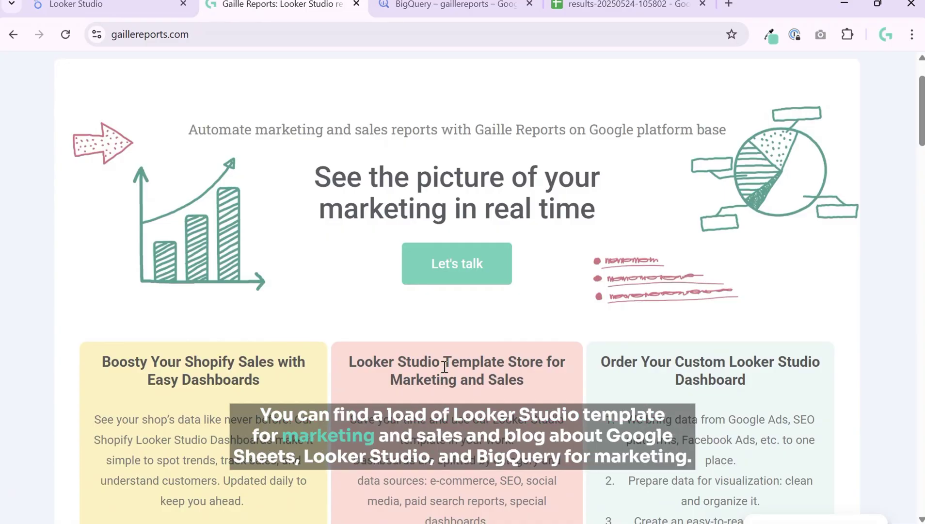
scroll(506, 322, "down", 3)
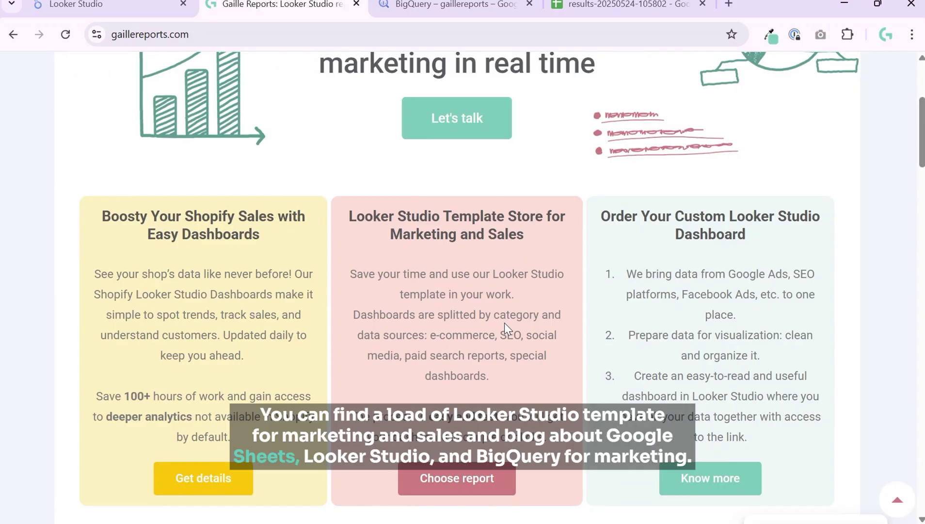
scroll(504, 322, "down", 2)
scroll(504, 322, "down", 3)
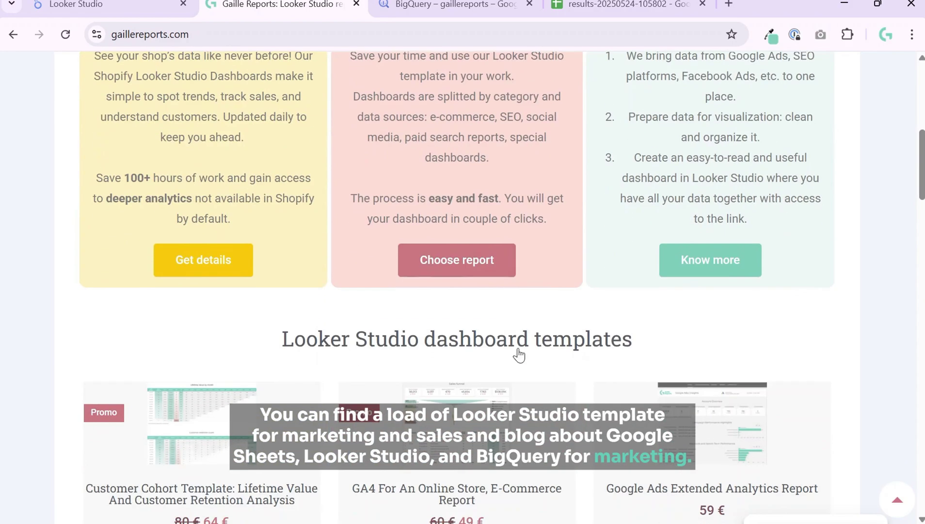
left_click(108, 10)
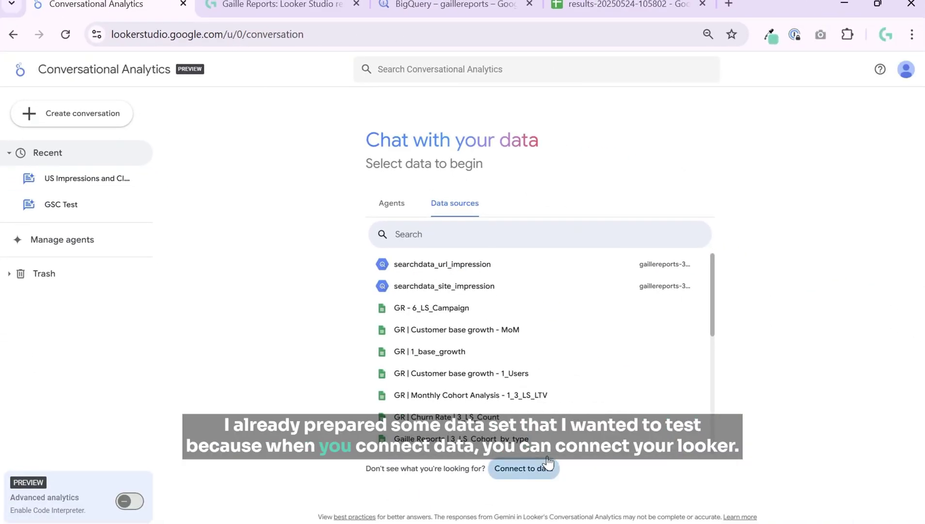
Bring up the Connect to data choices: Looker, BigQuery, Google Sheets and CSV File Upload
left_click(534, 467)
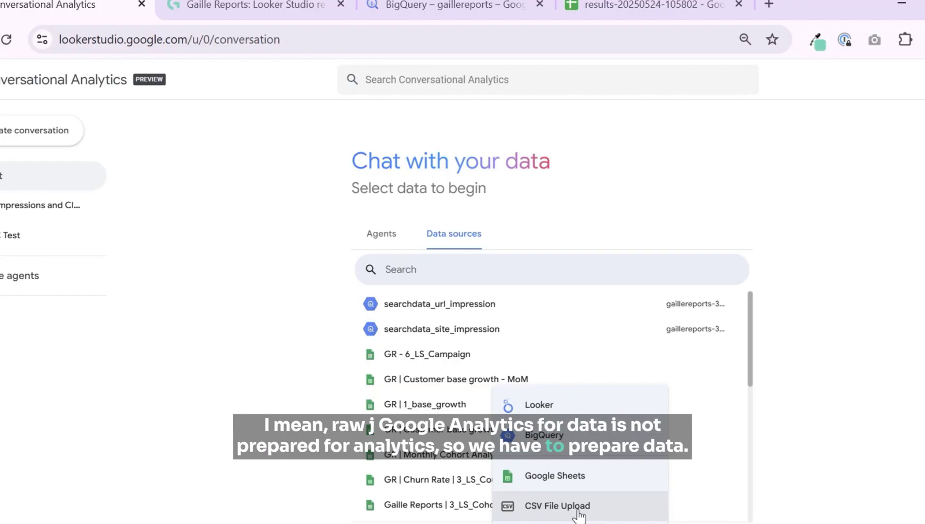
left_click(456, 5)
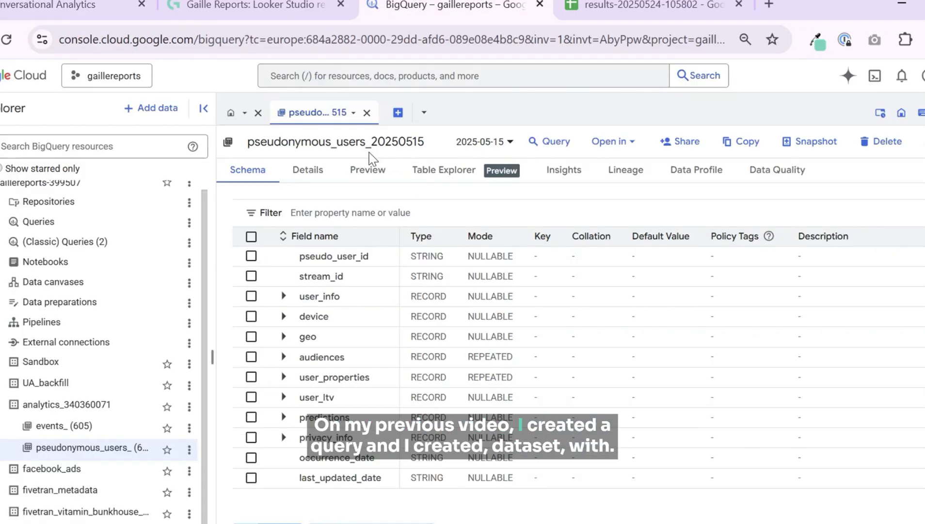
left_click(2, 408)
left_click(2, 498)
left_click(83, 519)
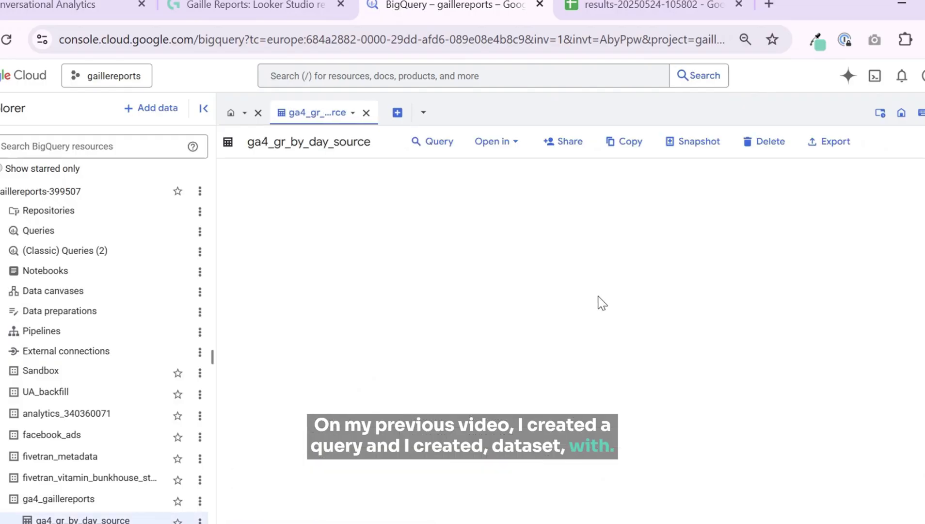
left_click(614, 39)
left_click(612, 19)
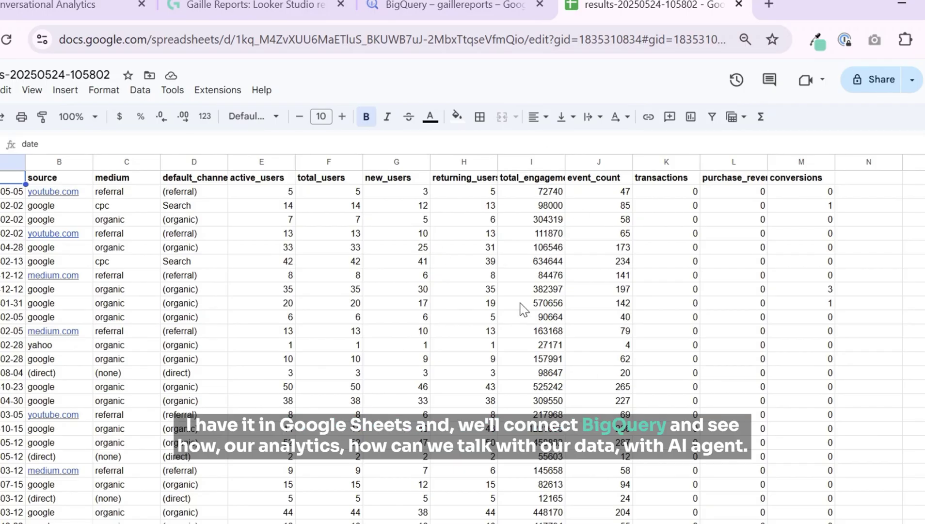
left_click(9, 6)
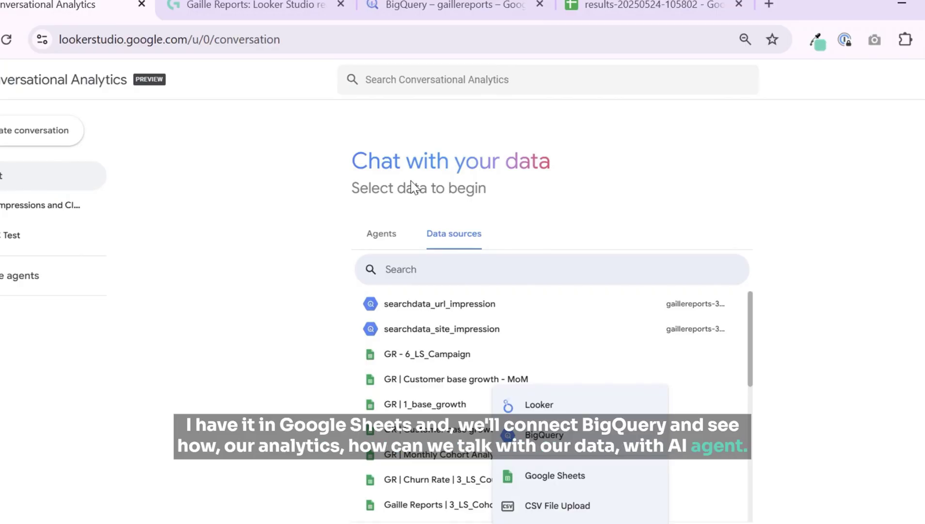
Connect the BigQuery table ga4_gr_by_day_source from the gaillereports project to a new conversation
left_click(567, 435)
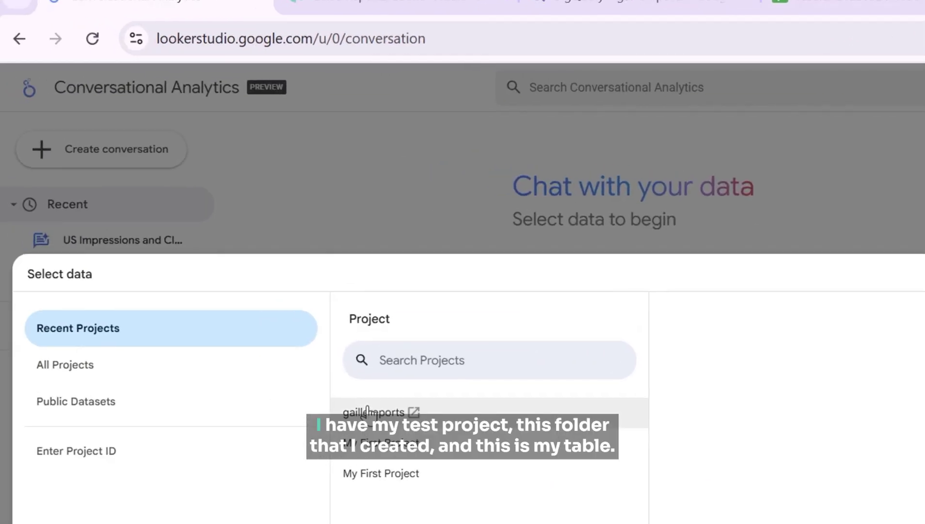
left_click(373, 413)
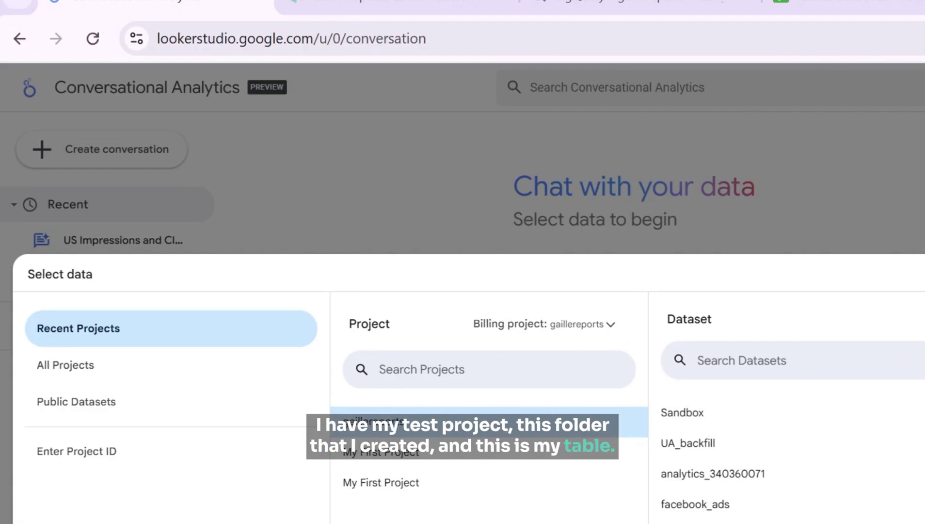
left_click(523, 264)
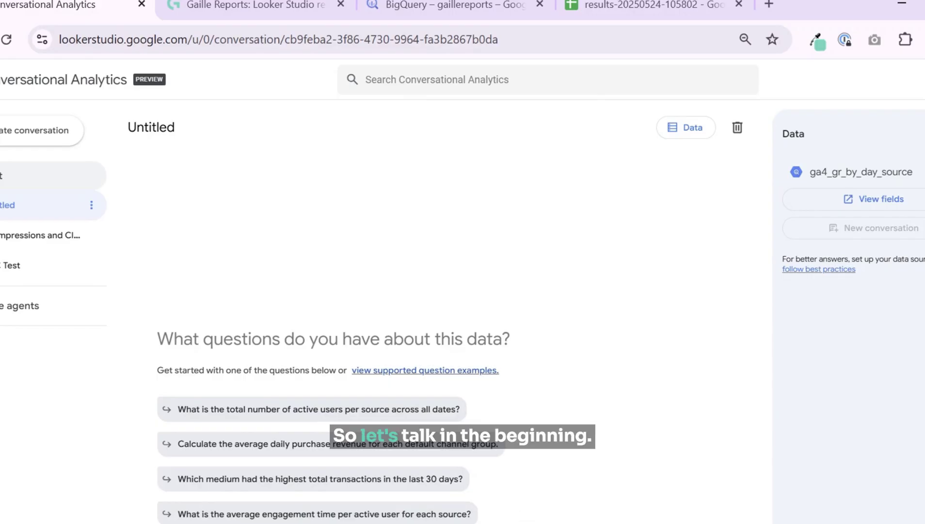
Ask 'What is this table about? What we can know from this table?' and thumbs-up the answer
type("What is this table about? What we can know w")
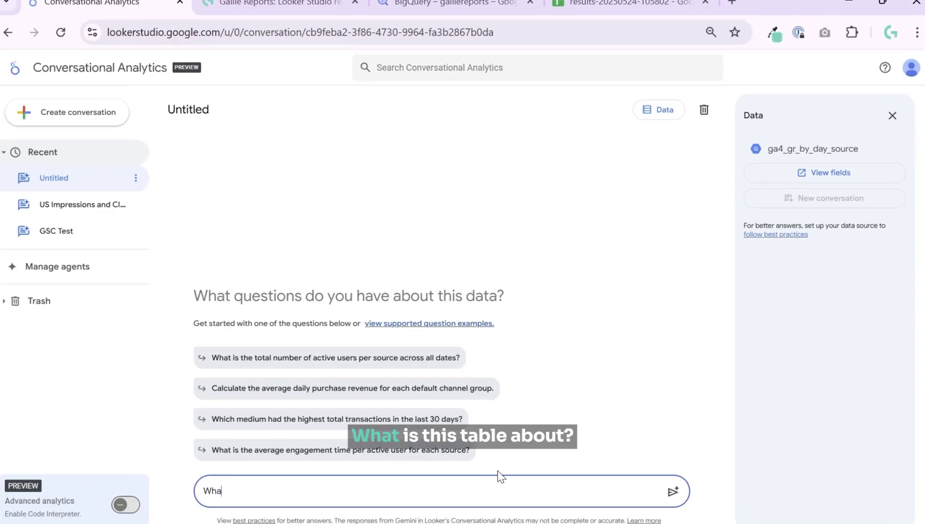
key("BackSpace")
type("f")
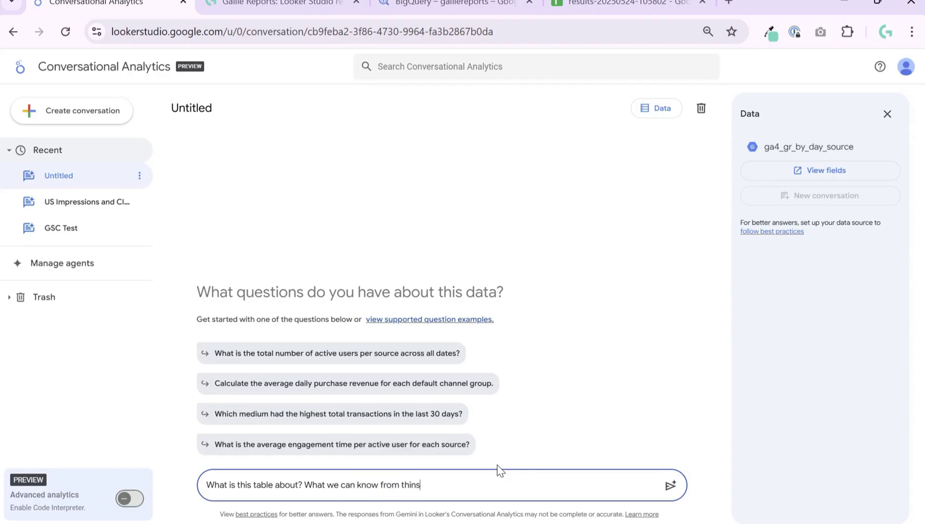
type("rom this table?")
key("Return")
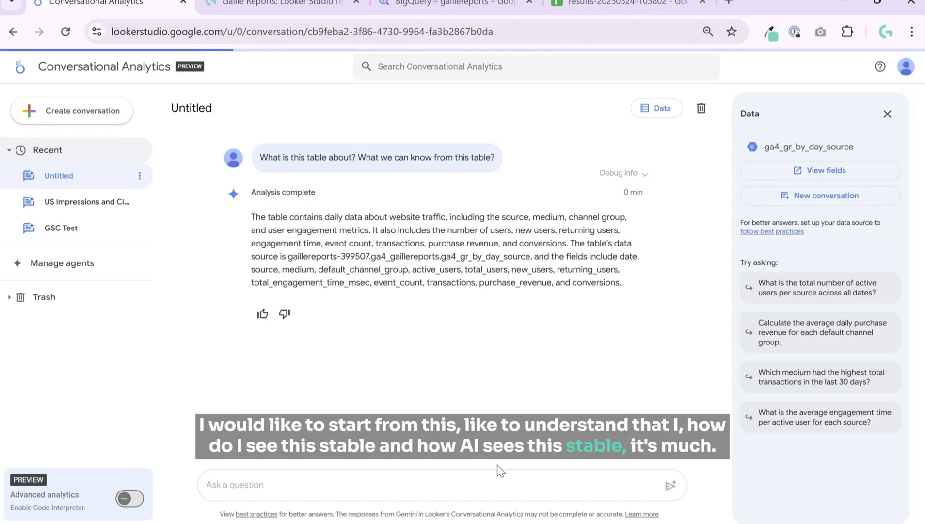
left_click(498, 465)
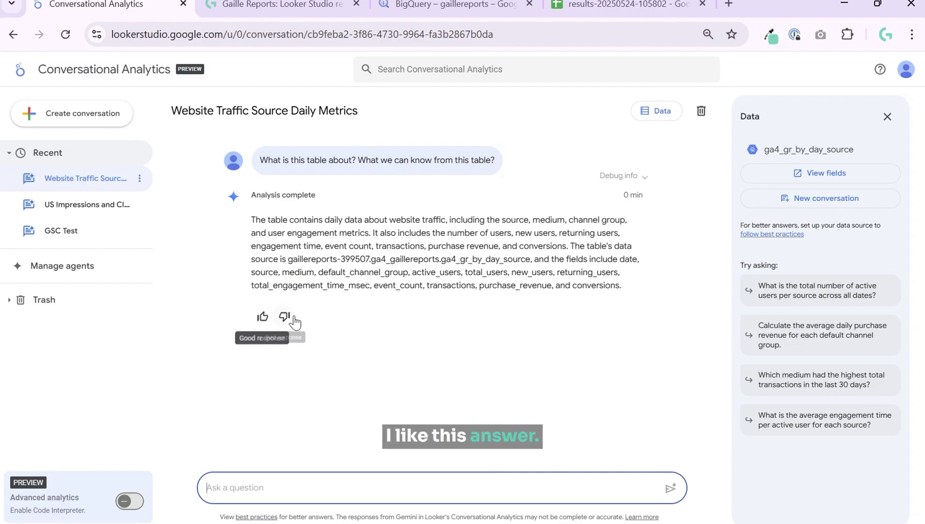
left_click(262, 317)
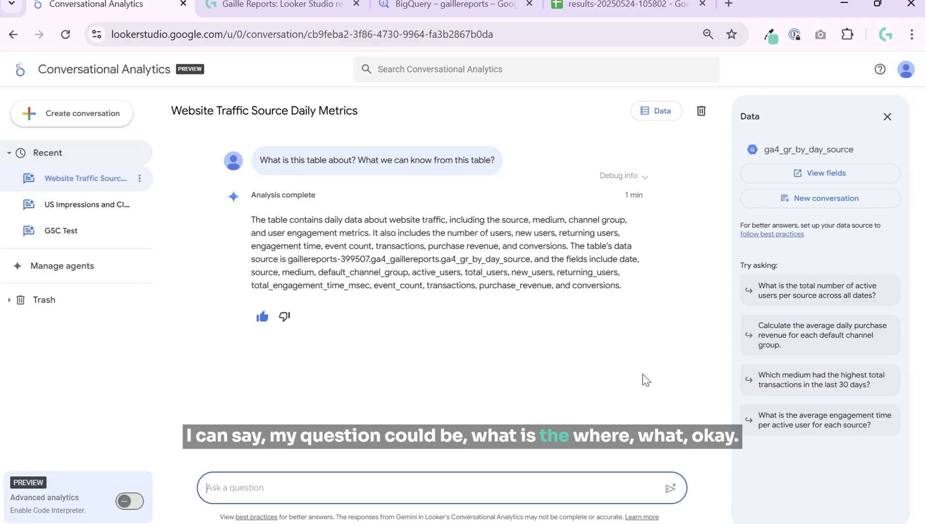
Ask from which channel group active users come and how channel proportions changed over time
type("What")
key("BackSpace")
key("BackSpace")
key("BackSpace")
key("BackSpace")
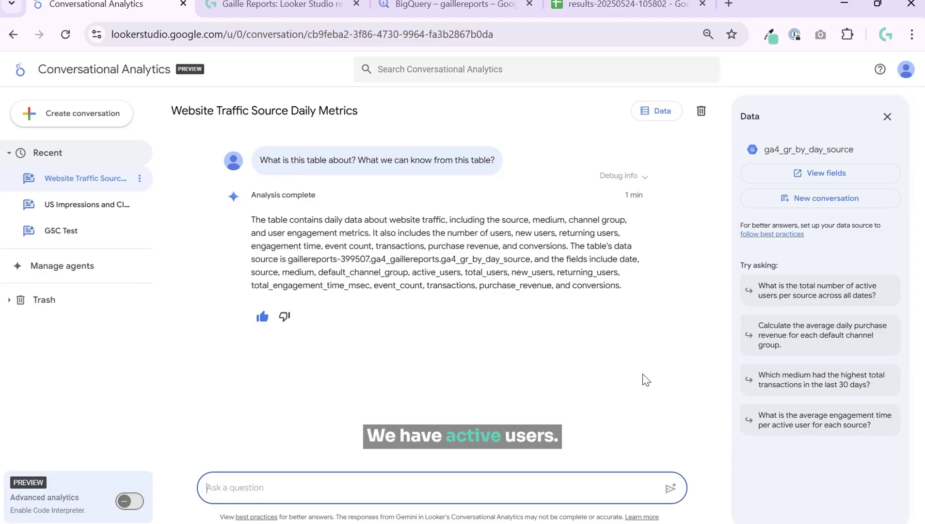
type("From s")
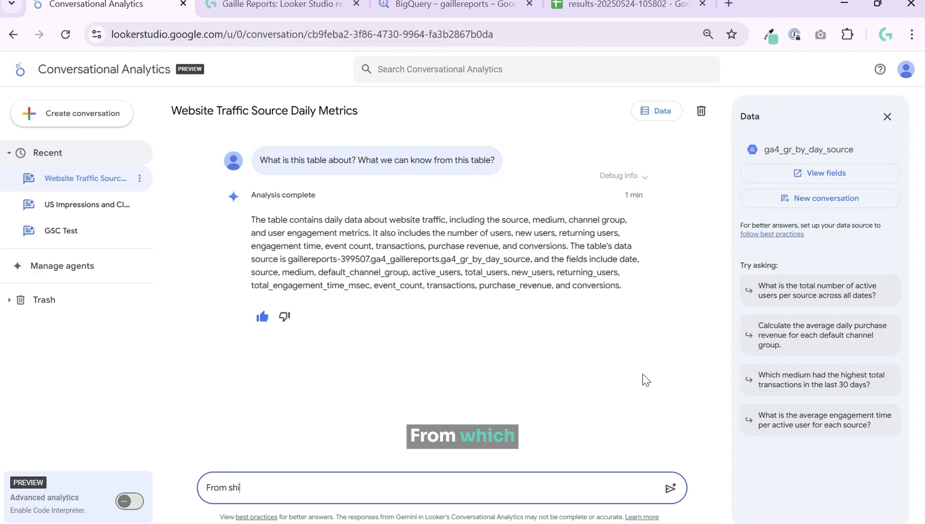
key("BackSpace")
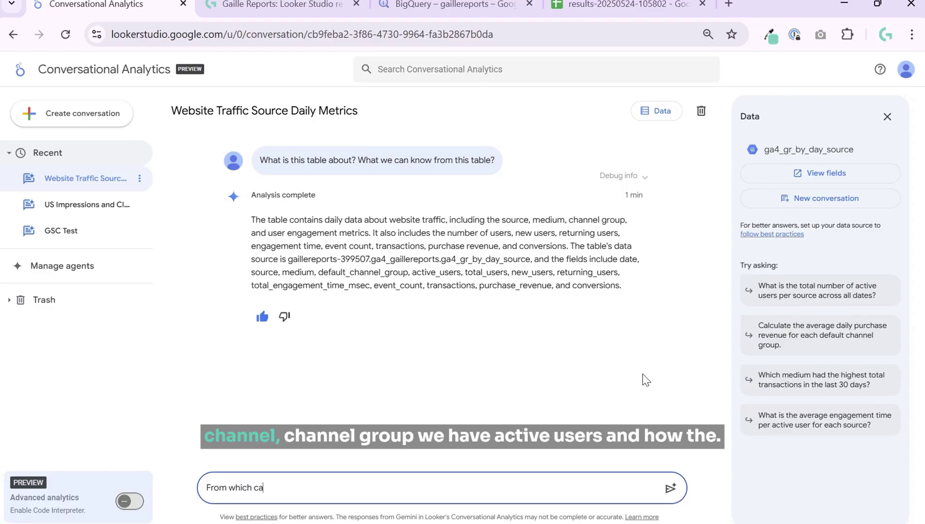
key("BackSpace")
key("BackSpace")
type("hannel")
type(" gou")
type("p b")
key("BackSpace")
type("we hav")
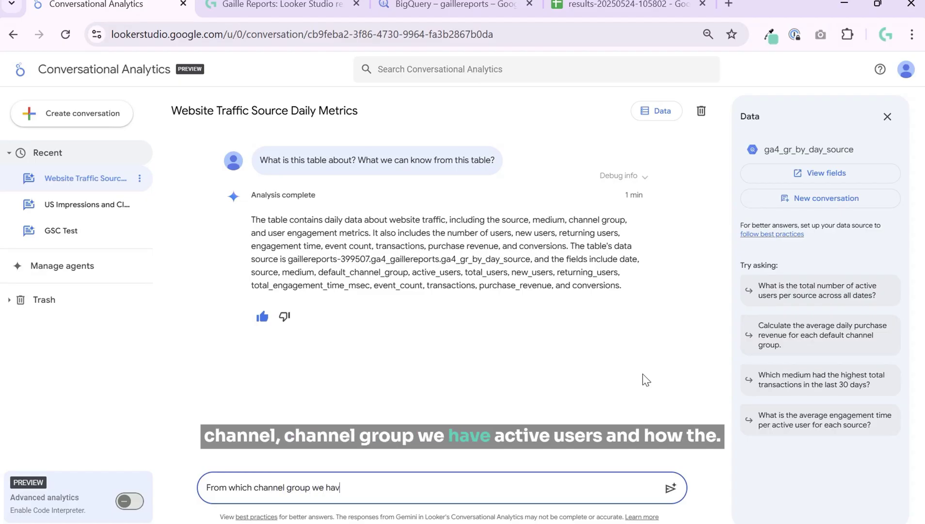
type("e activ")
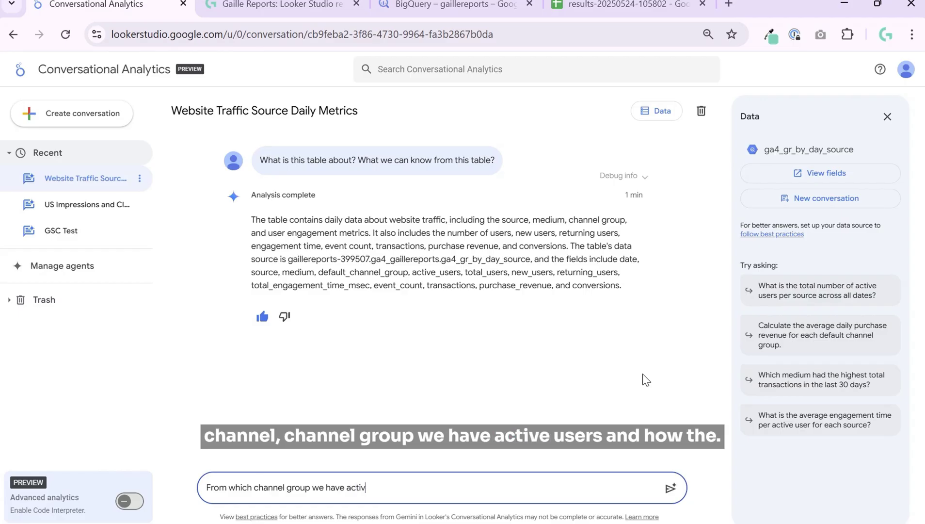
type("e users and how the propor")
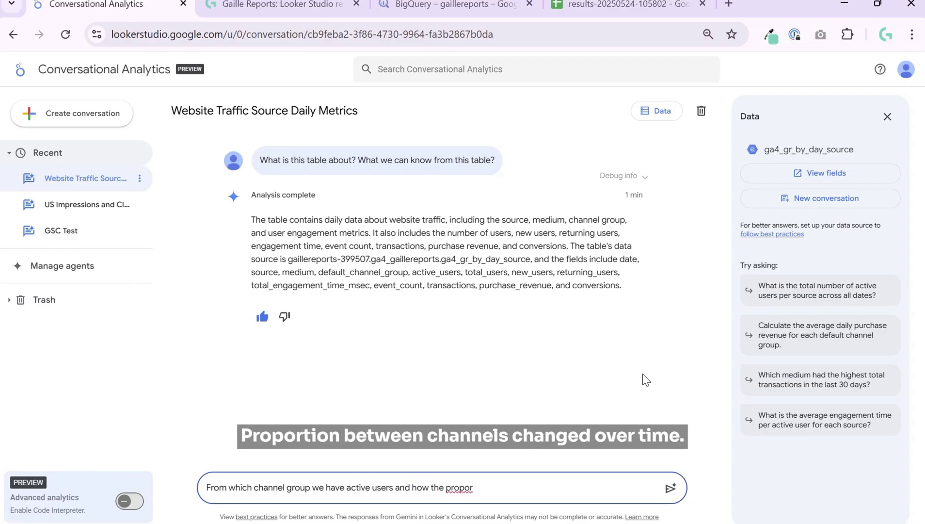
type("tion between channels changed o")
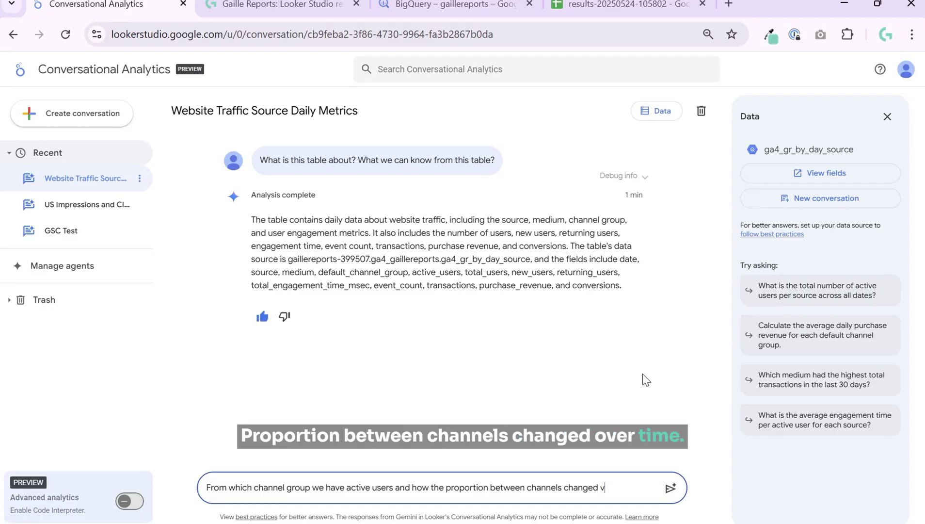
type("vertime?")
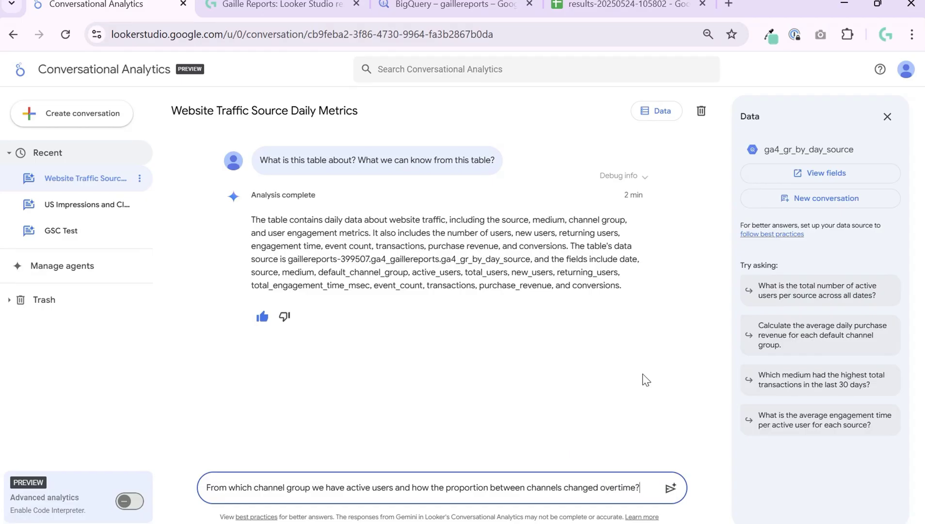
key("Return")
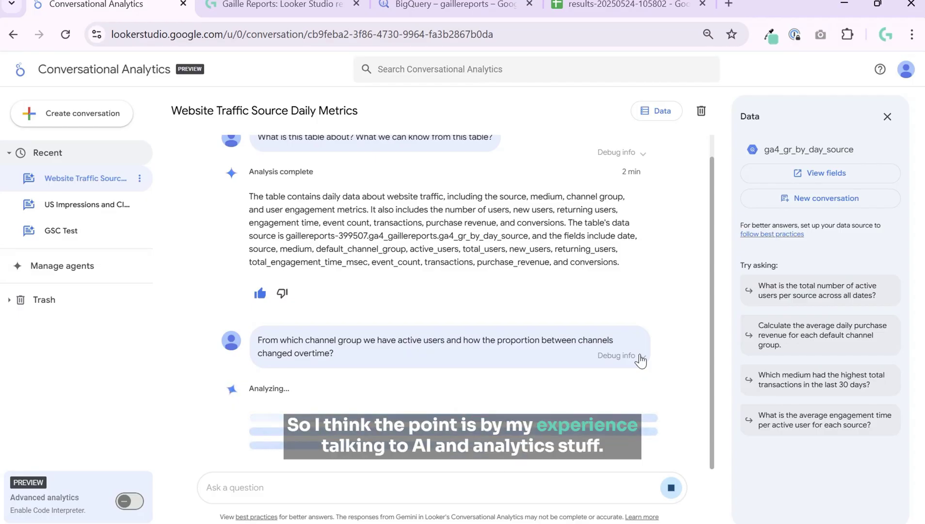
Expand the active-users query result and compare the channel chart's table and chart views
left_click(650, 111)
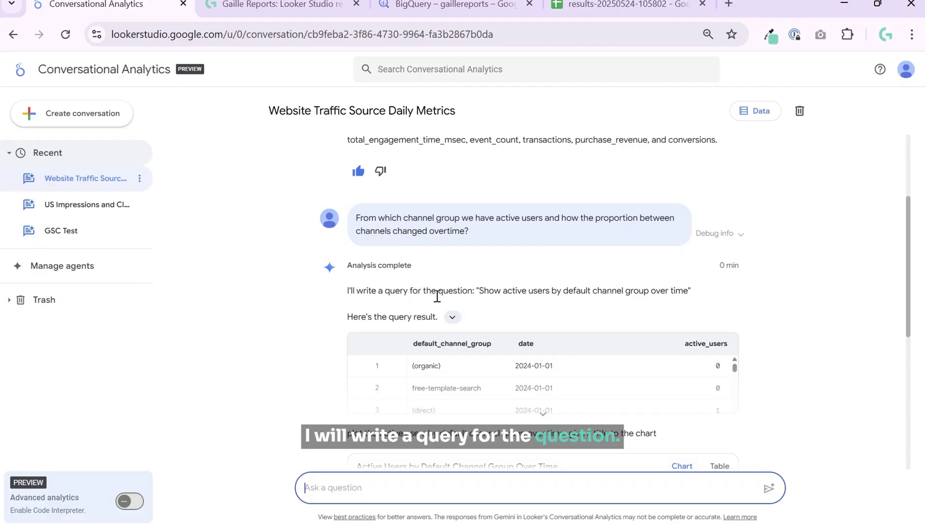
scroll(415, 295, "down", 3)
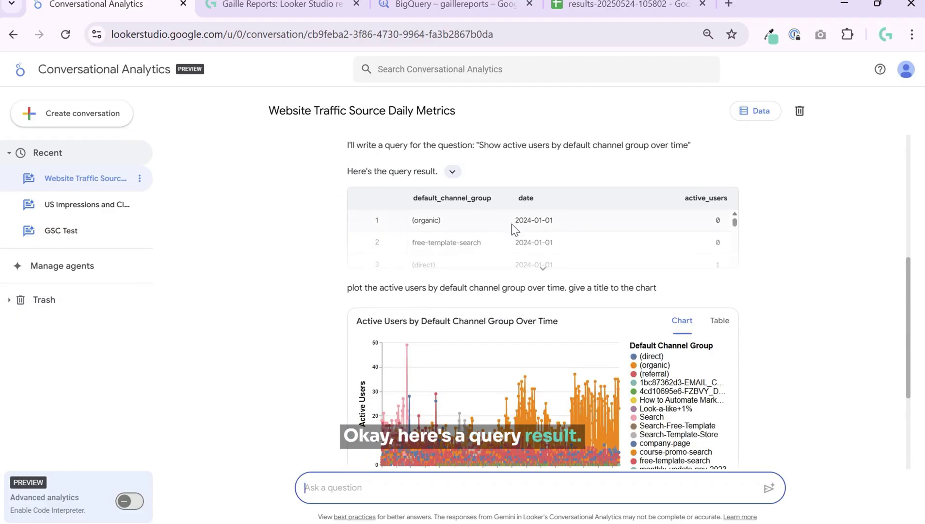
left_click(543, 268)
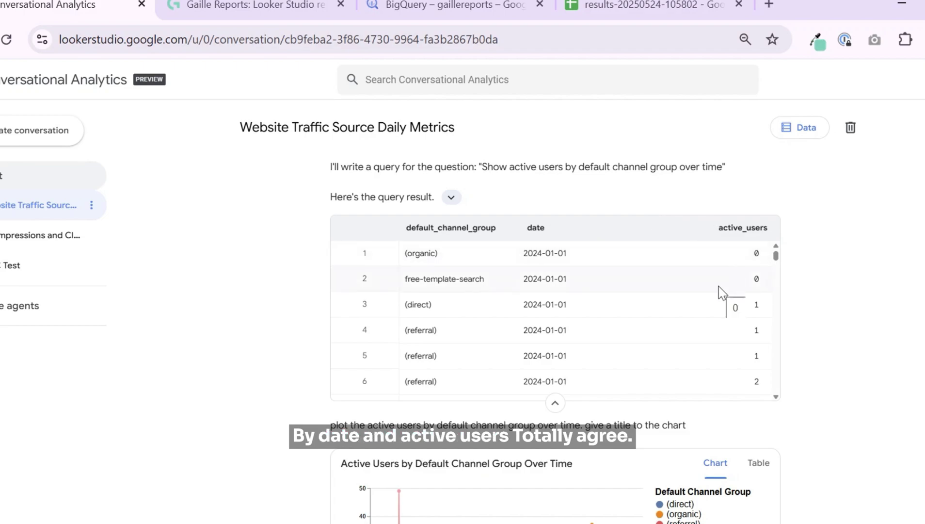
scroll(522, 322, "down", 2)
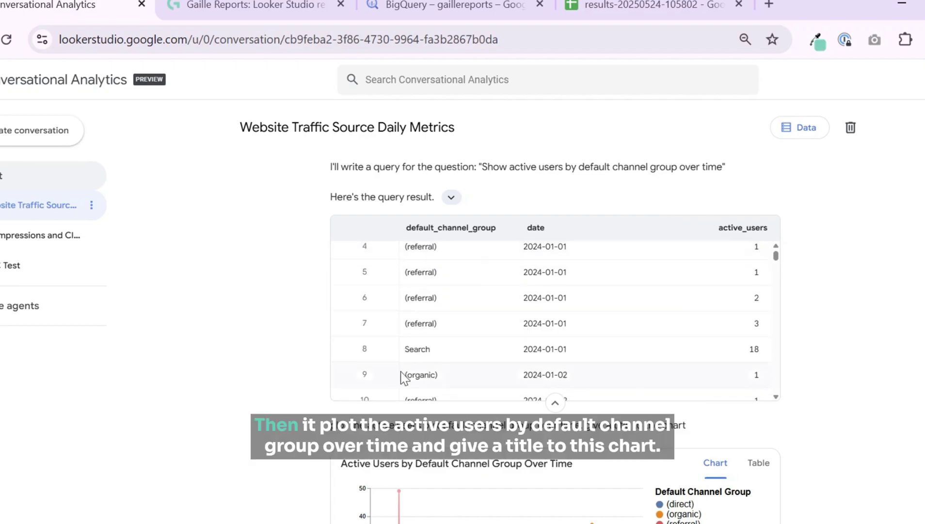
scroll(889, 399, "down", 3)
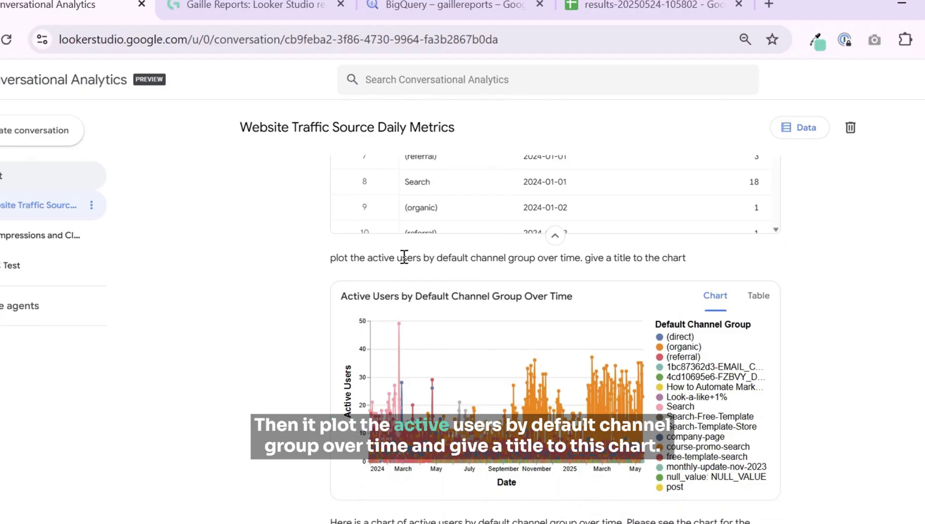
left_click_drag(344, 256, 711, 266)
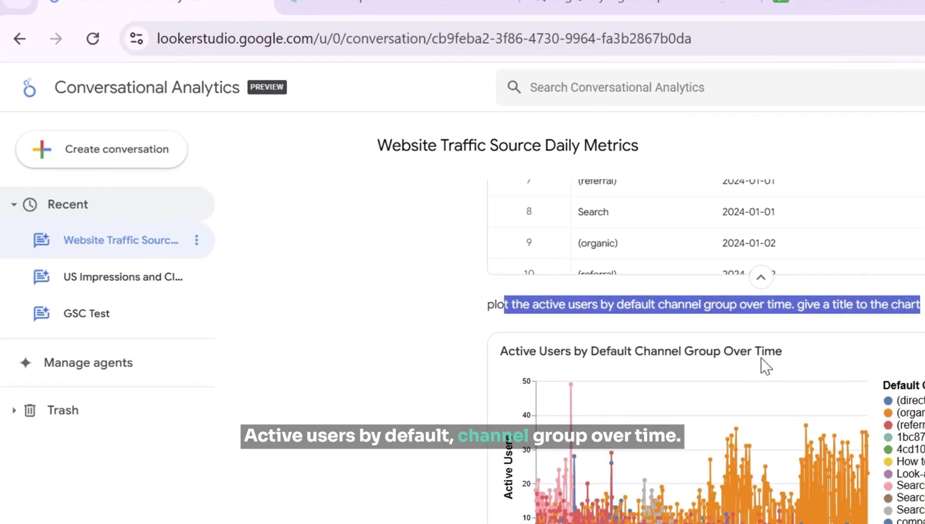
left_click(764, 365)
scroll(800, 388, "down", 3)
scroll(844, 403, "up", 2)
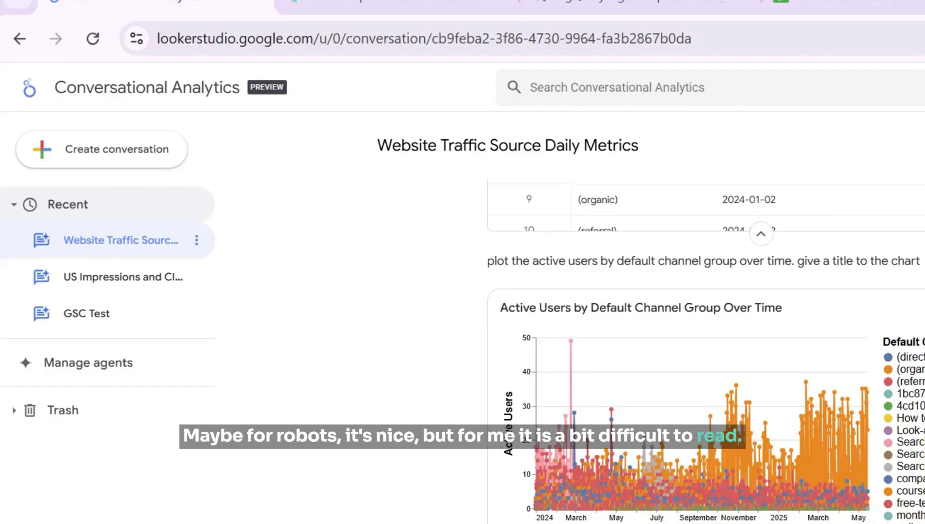
left_click(924, 307)
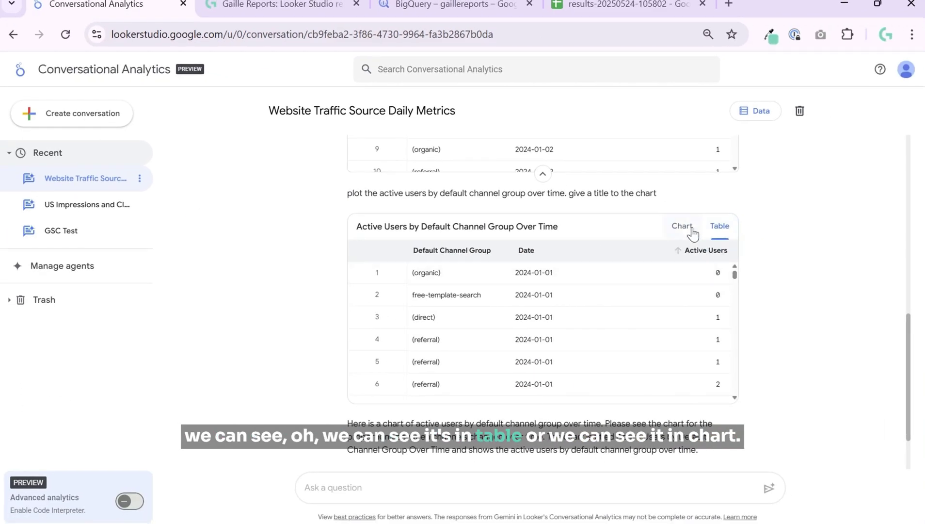
left_click(685, 227)
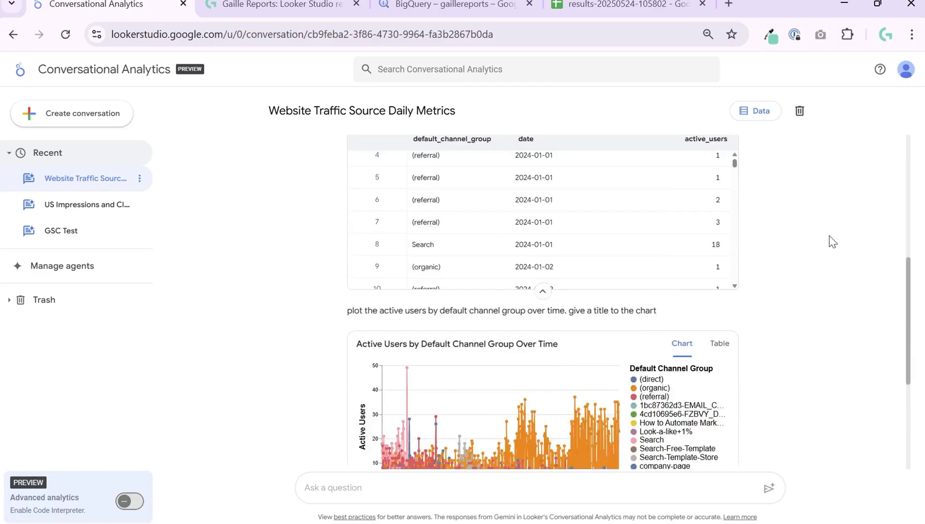
Request insights on the Active Users by Default Channel Group Over Time chart
scroll(452, 291, "up", 2)
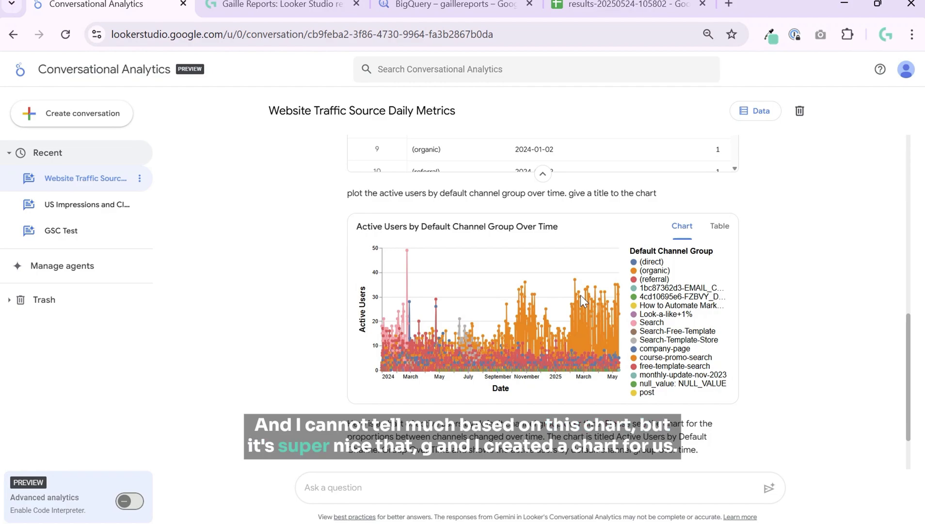
scroll(580, 294, "down", 2)
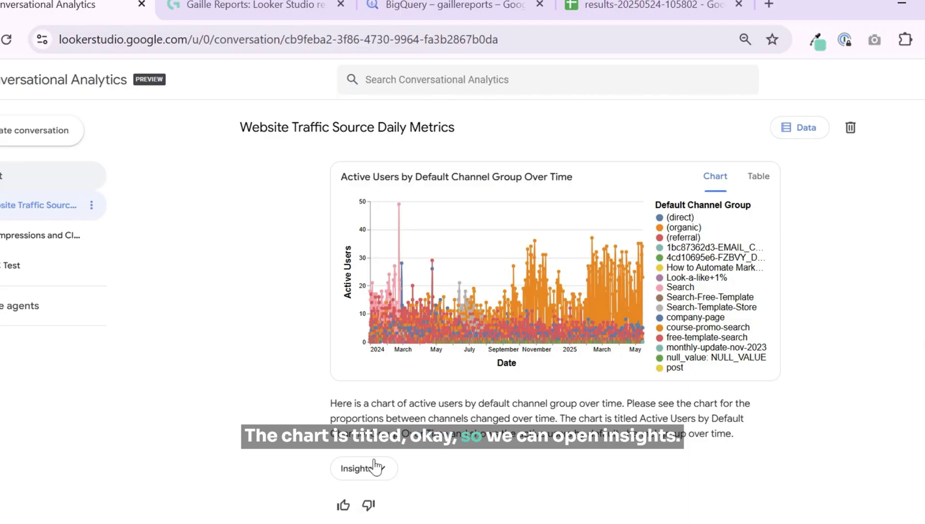
left_click(377, 467)
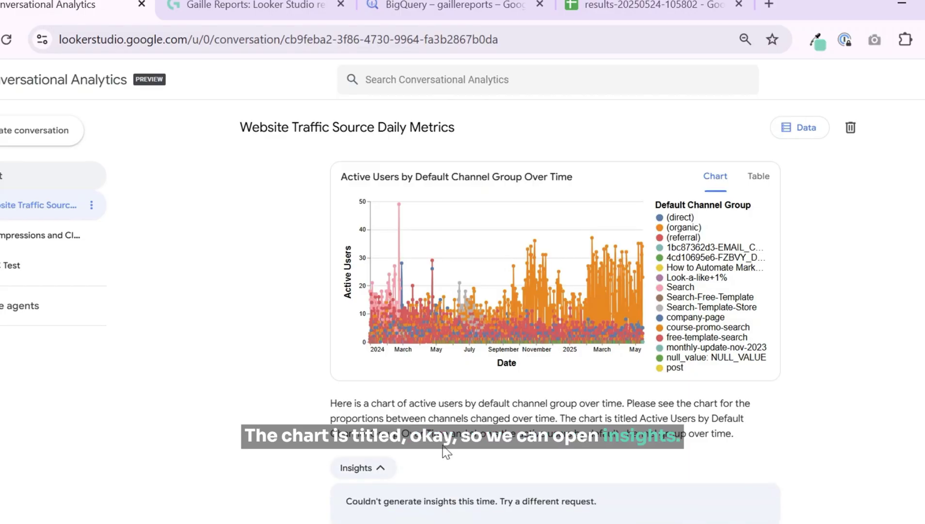
scroll(366, 446, "down", 1)
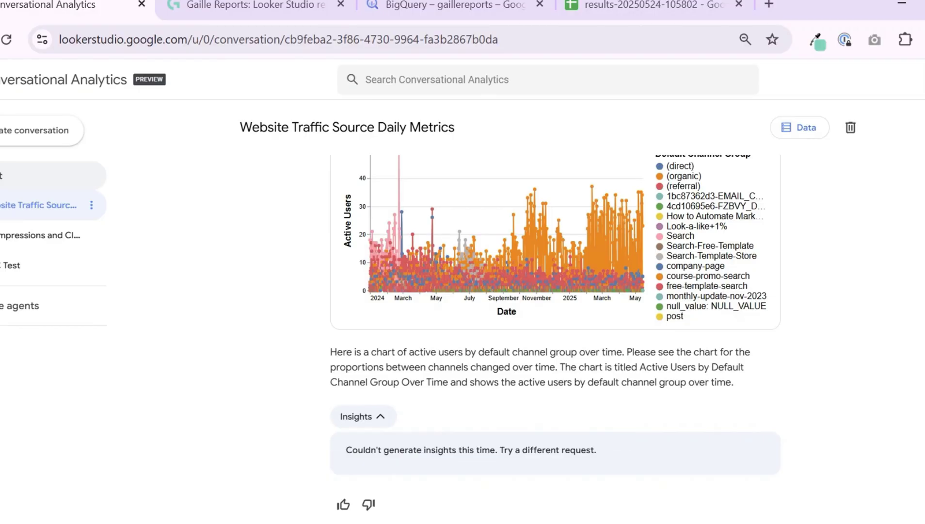
Send the monthly, no-dots chart request and check the new line chart's table and chart views
scroll(555, 332, "down", 1)
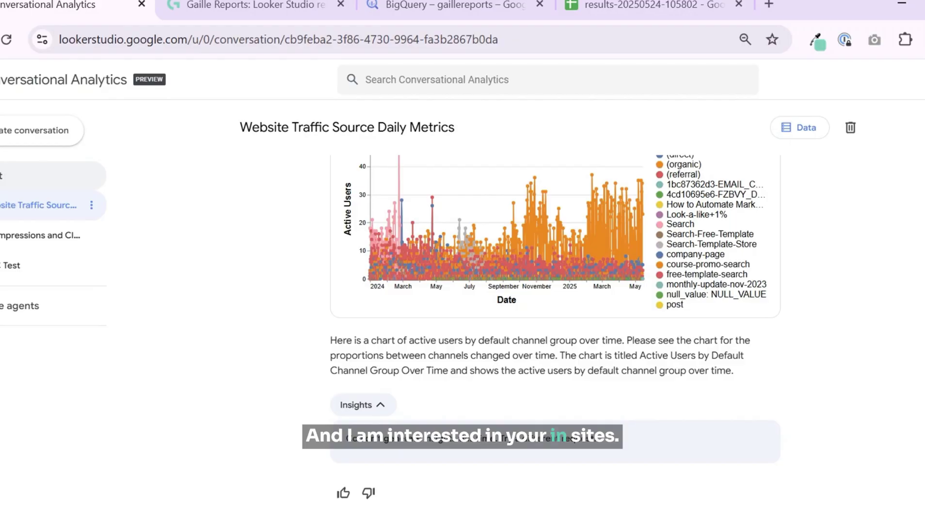
key("Return")
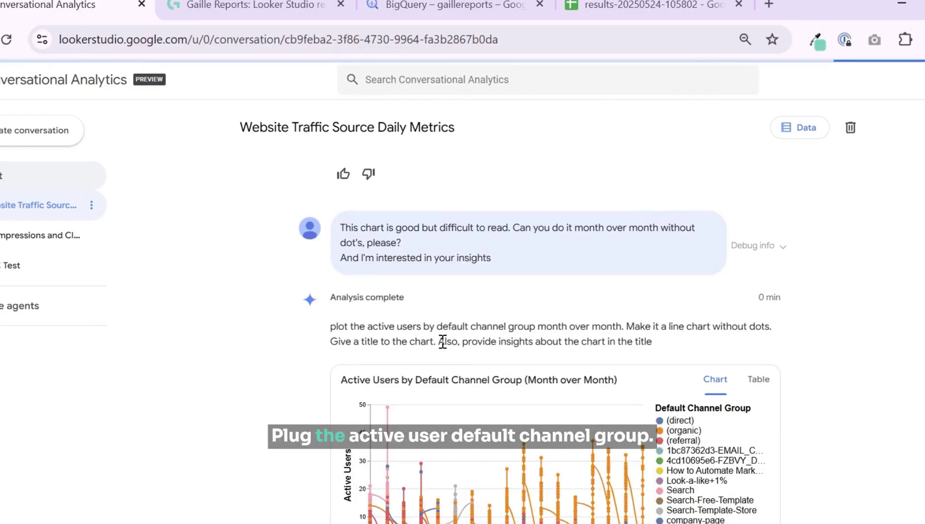
scroll(590, 356, "down", 1)
scroll(590, 357, "down", 3)
left_click(759, 212)
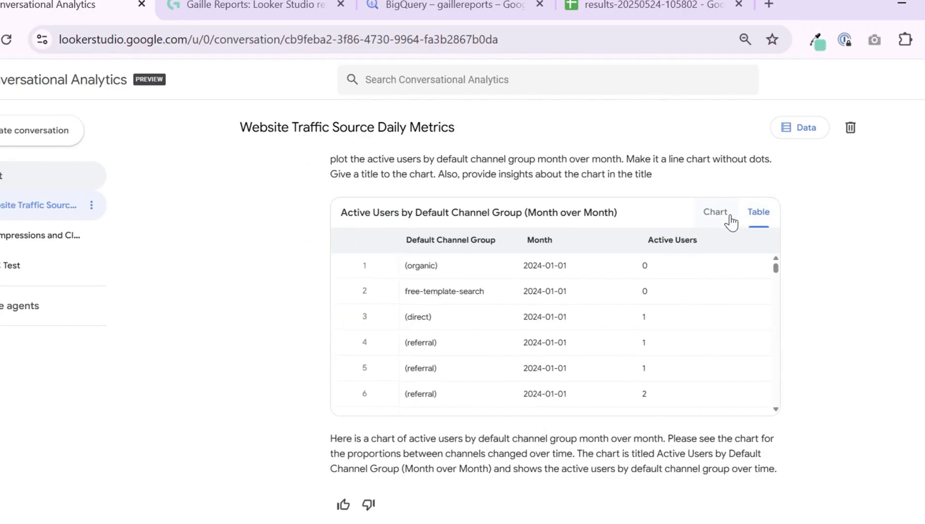
left_click(716, 211)
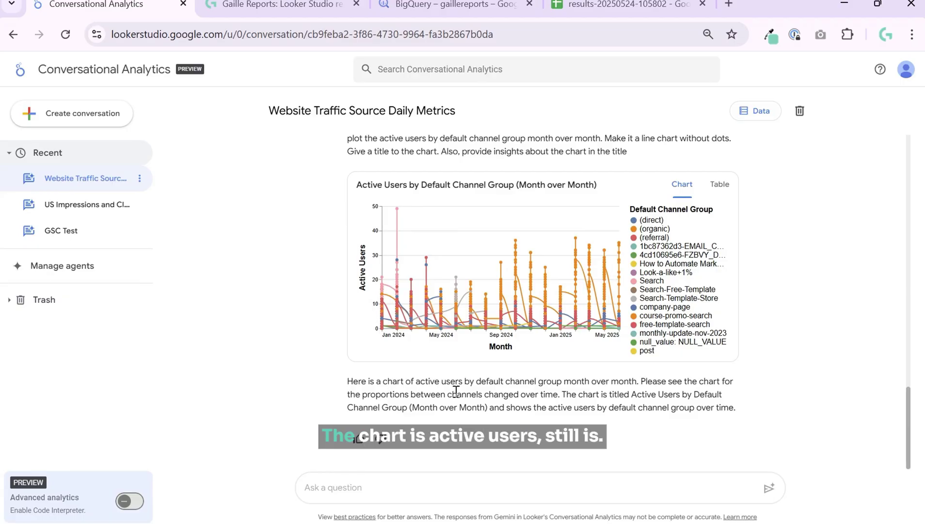
Ask for several options to analyse the data, noting the chart gave no insights
left_click(577, 483)
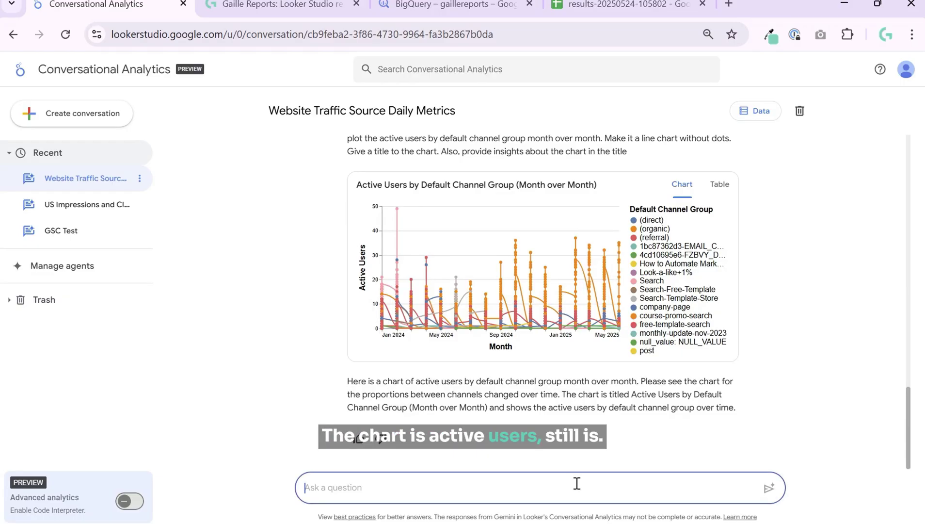
type("still is")
key("BackSpace")
key("BackSpace")
key("BackSpace")
type("I can't have insights from this chart. Can you offer me ")
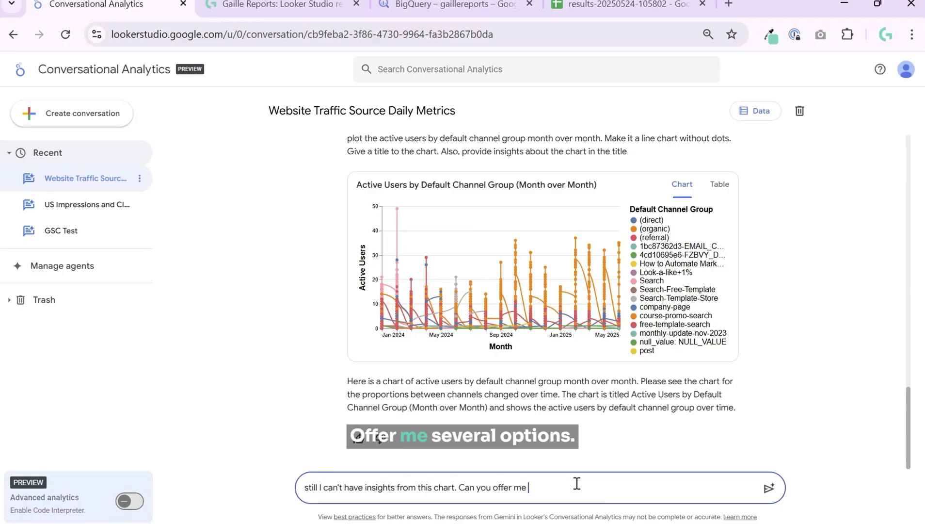
type("several options")
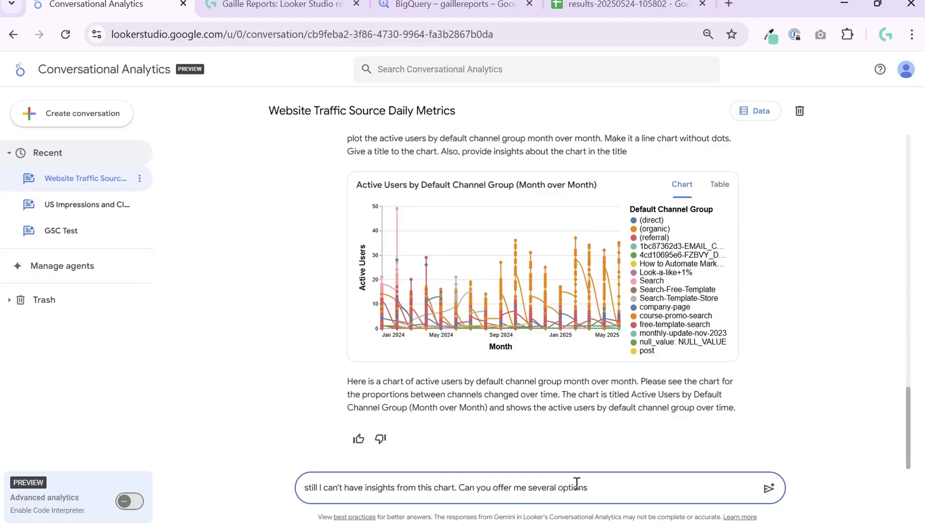
type(" fo analyse thi sd")
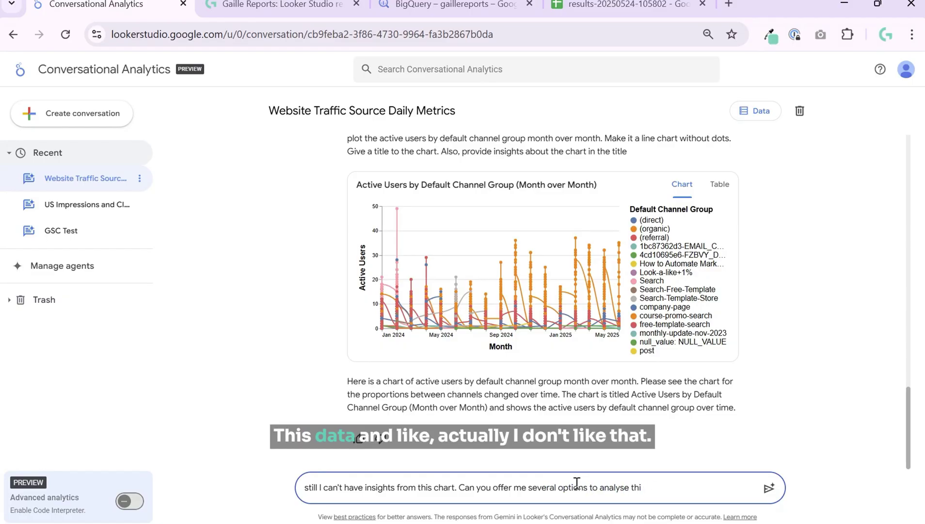
key("Return")
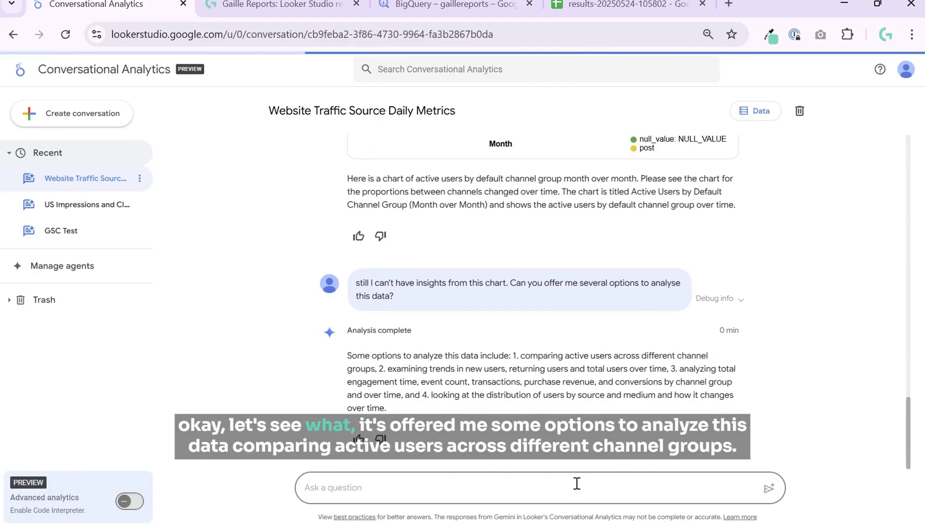
left_click(576, 483)
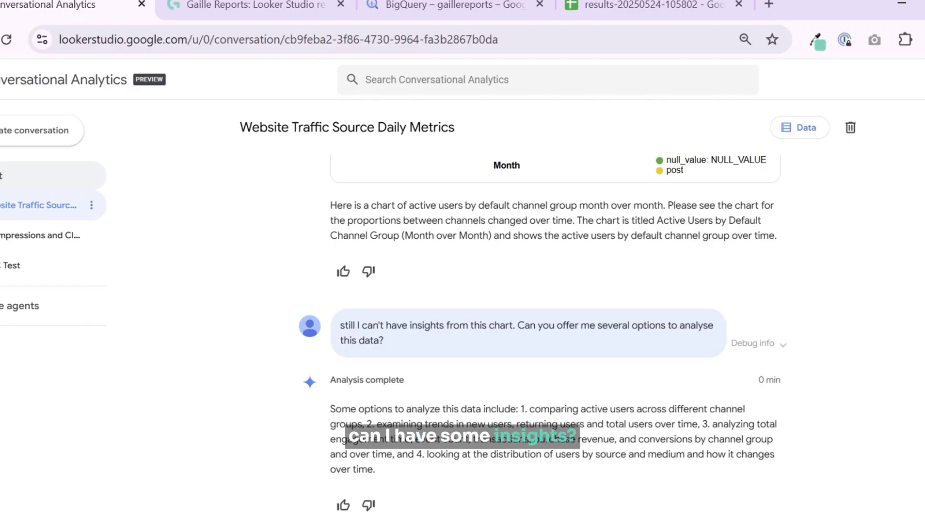
key("Return")
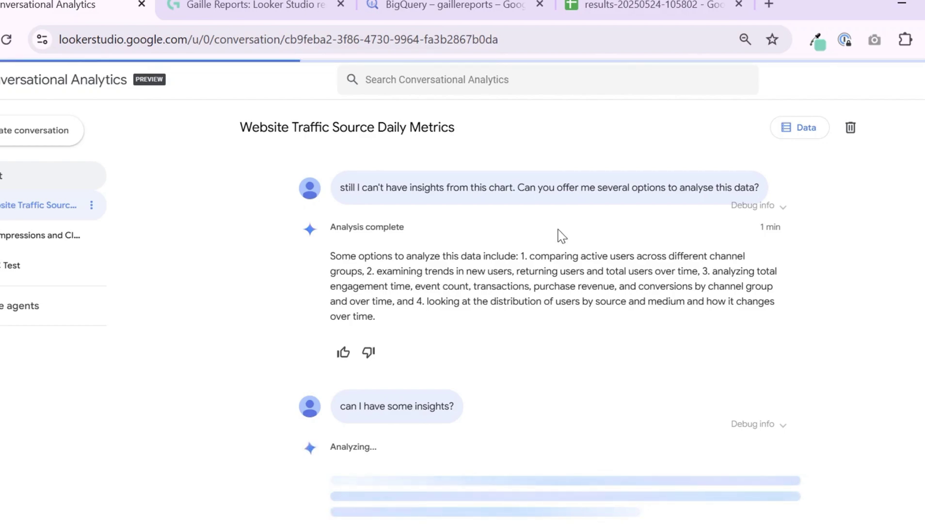
scroll(720, 371, "down", 4)
scroll(836, 414, "down", 3)
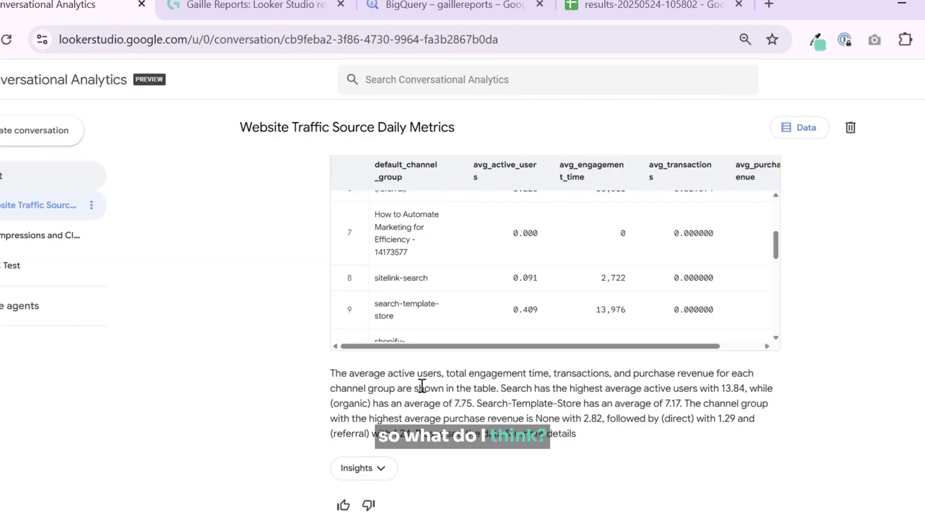
left_click(365, 469)
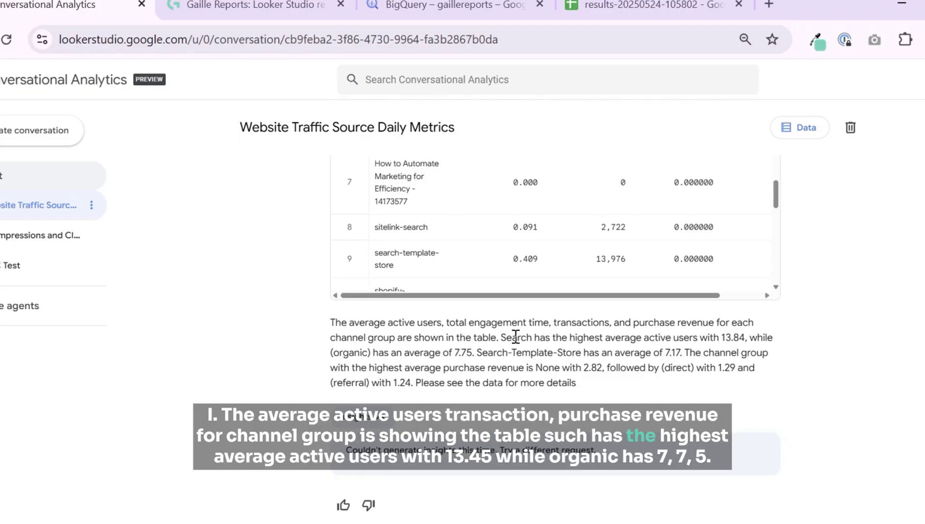
left_click_drag(568, 337, 746, 336)
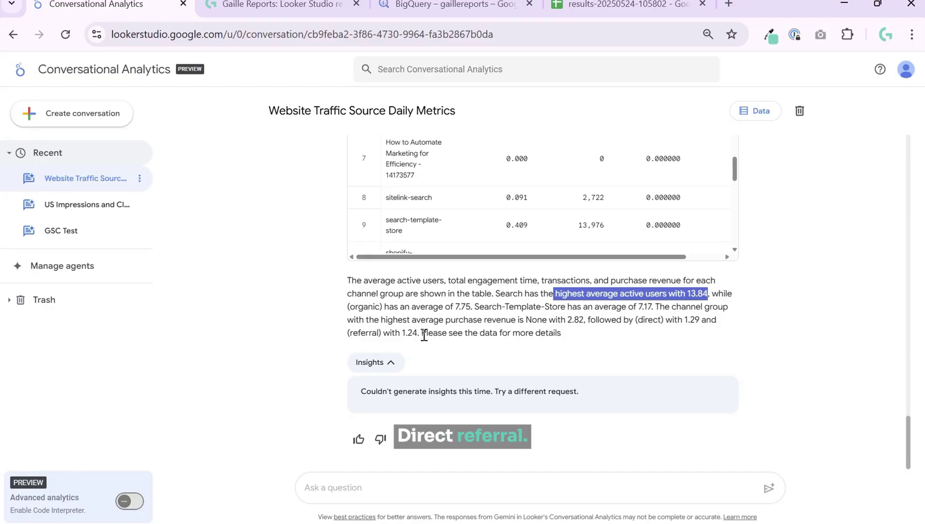
left_click(503, 325)
scroll(532, 325, "up", 3)
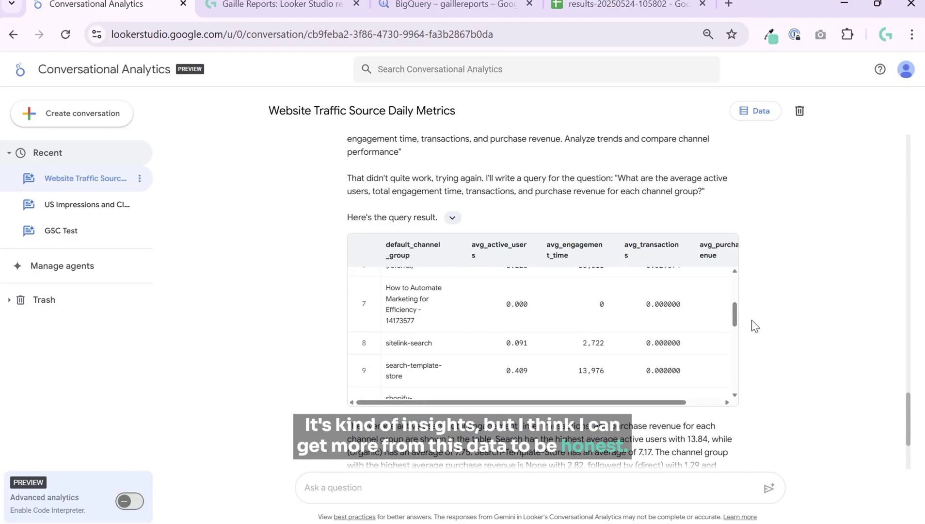
scroll(660, 305, "up", 4)
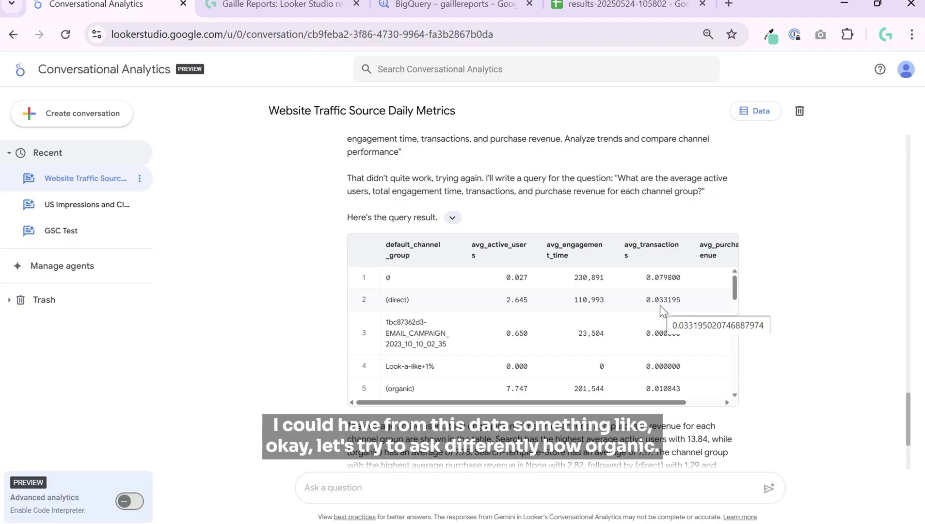
Ask how organic search active users have grown over time
left_click(691, 477)
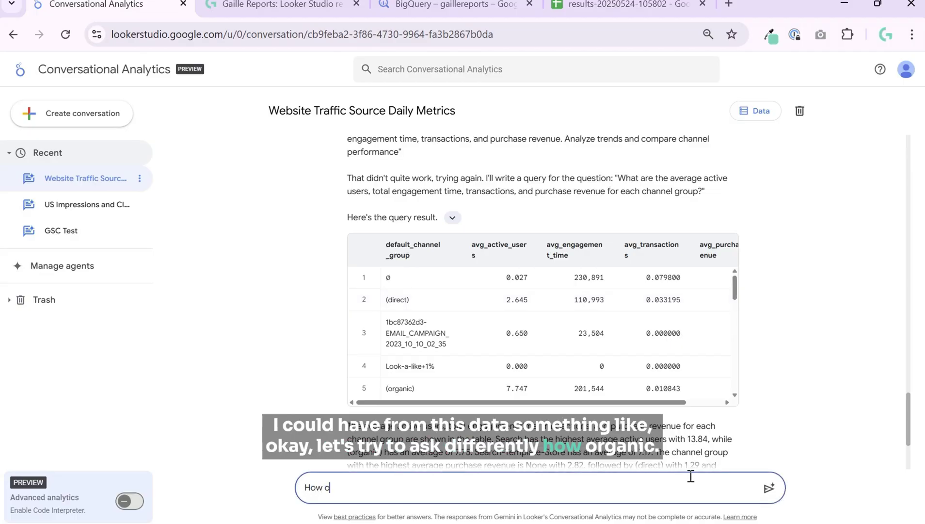
type("How organ")
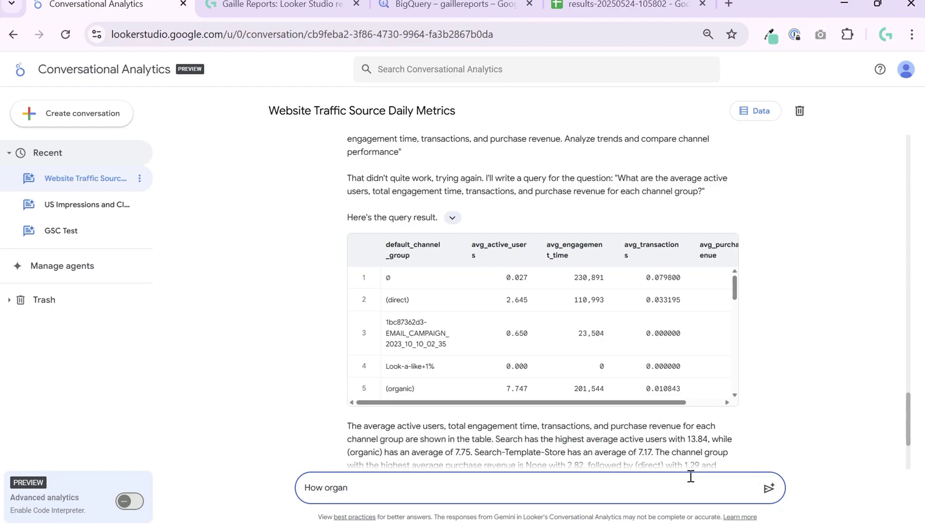
type("ic search active yus")
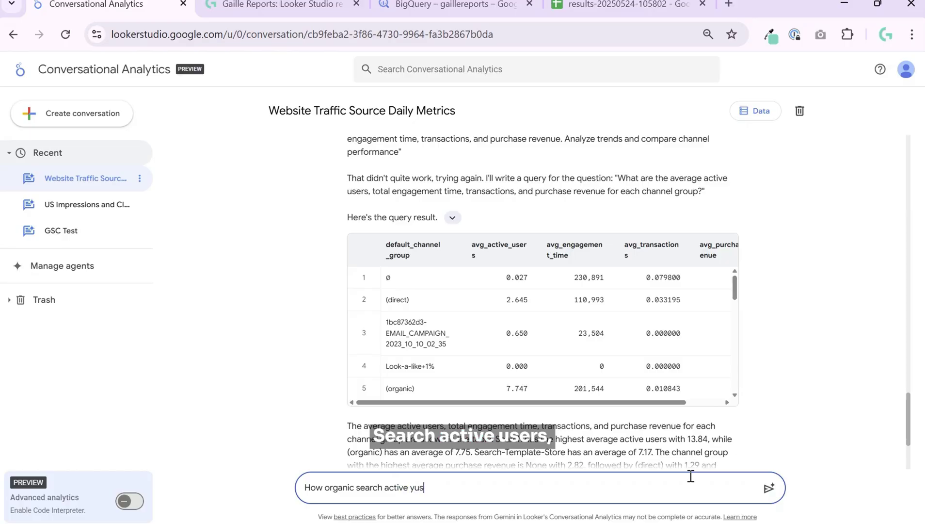
key("BackSpace")
key("BackSpace")
key("BackSpace")
key("BackSpace")
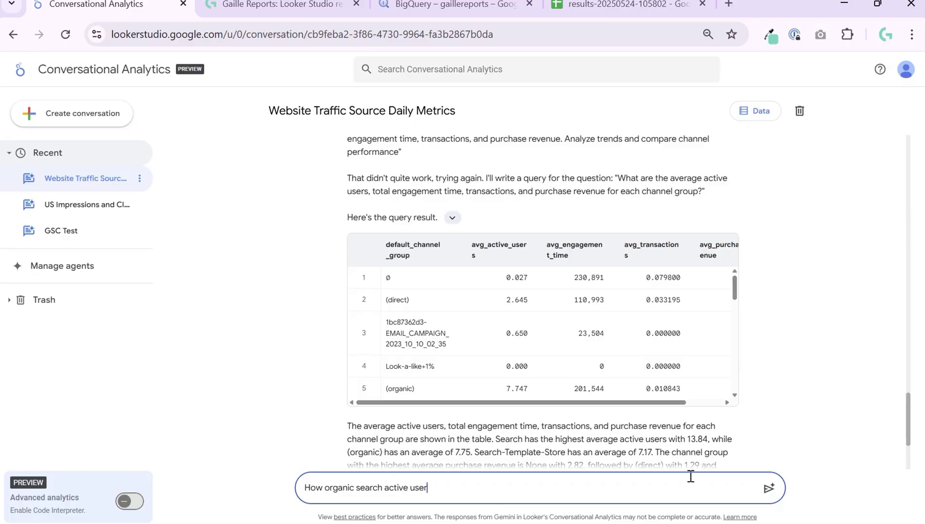
type("users grown ower time?")
key("Return")
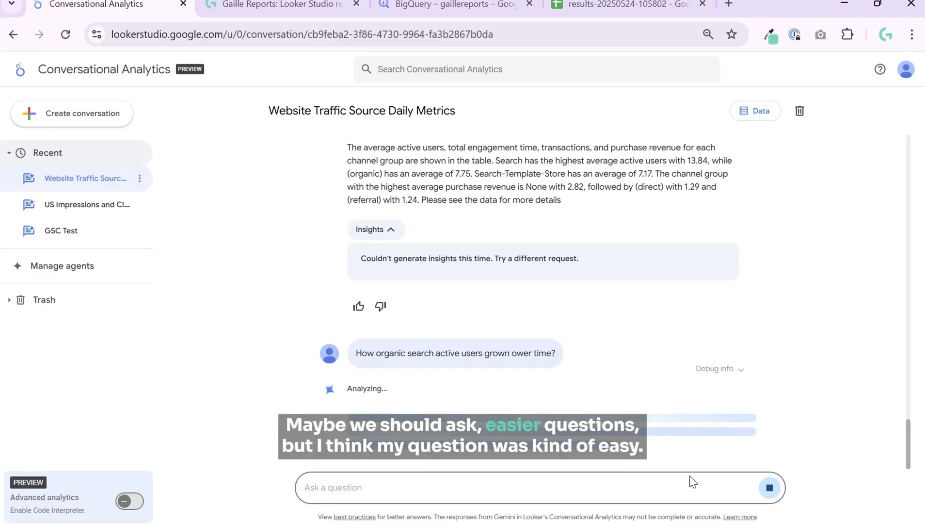
Review the analysis reply and highlight one of the no-data query attempts
scroll(656, 361, "up", 15)
scroll(621, 254, "up", 8)
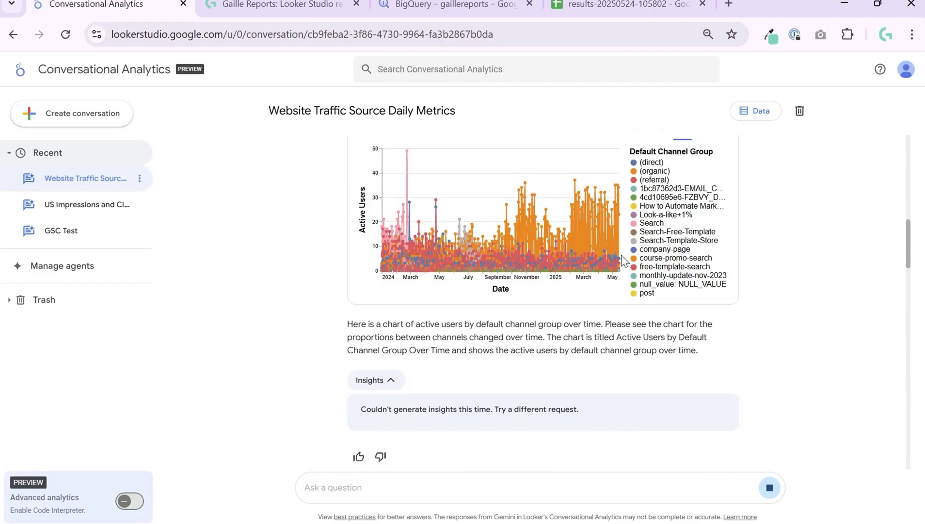
scroll(621, 255, "down", 10)
scroll(618, 251, "down", 10)
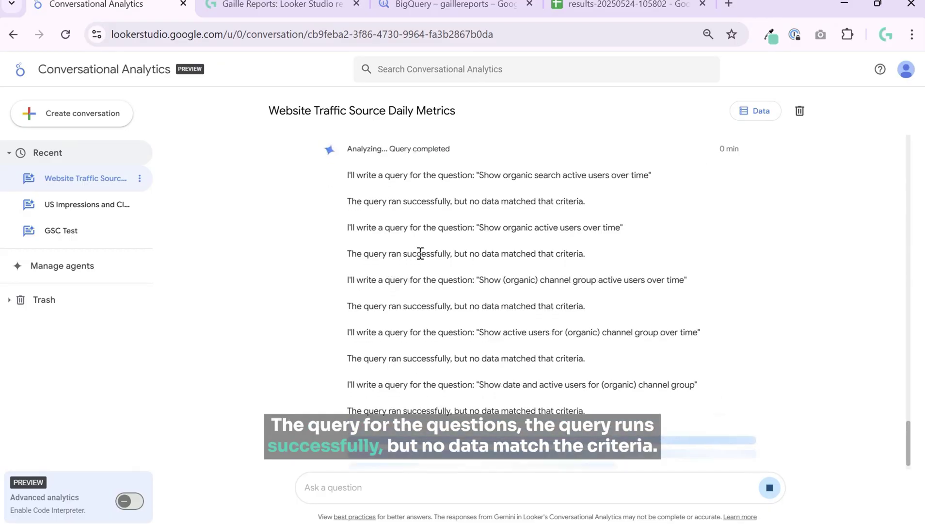
left_click_drag(624, 229, 300, 232)
Check the Organic Channel Active Users Over Time chart's daily values as a table, then return to the chart
scroll(731, 213, "up", 15)
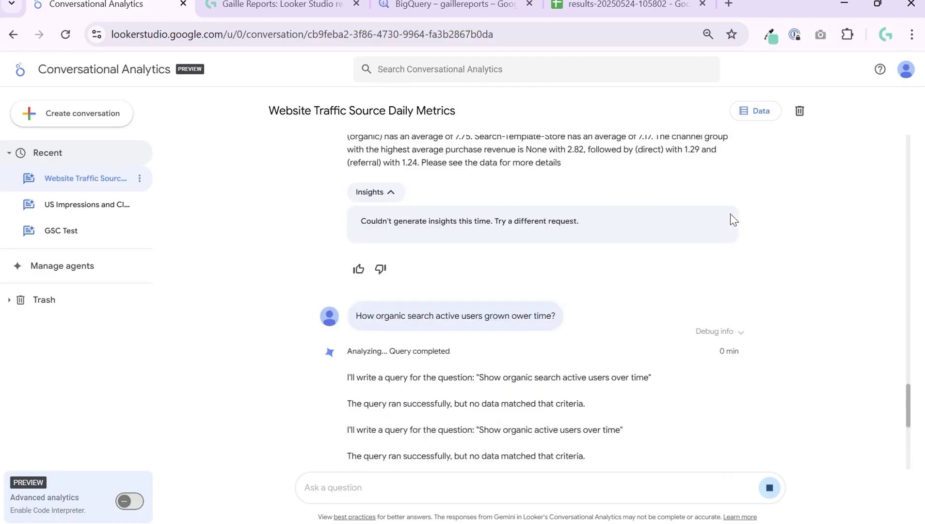
scroll(730, 213, "up", 10)
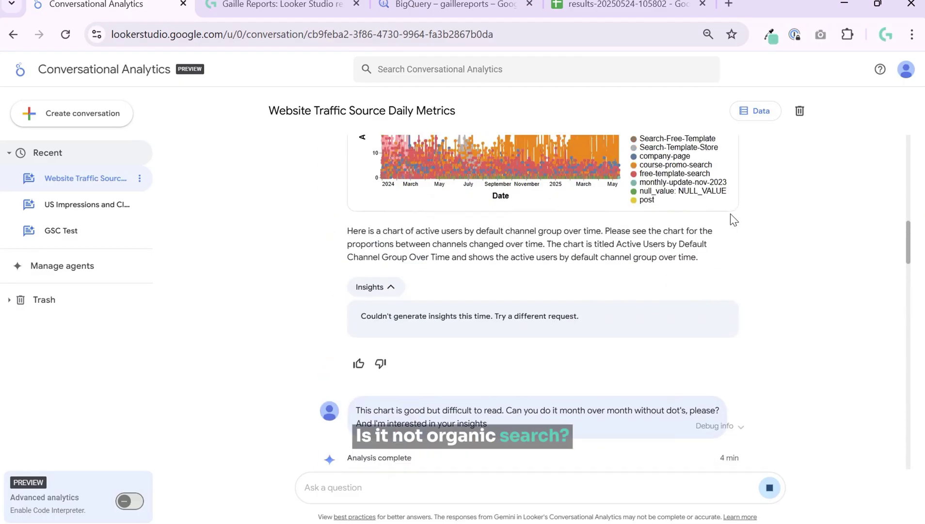
scroll(730, 213, "down", 3)
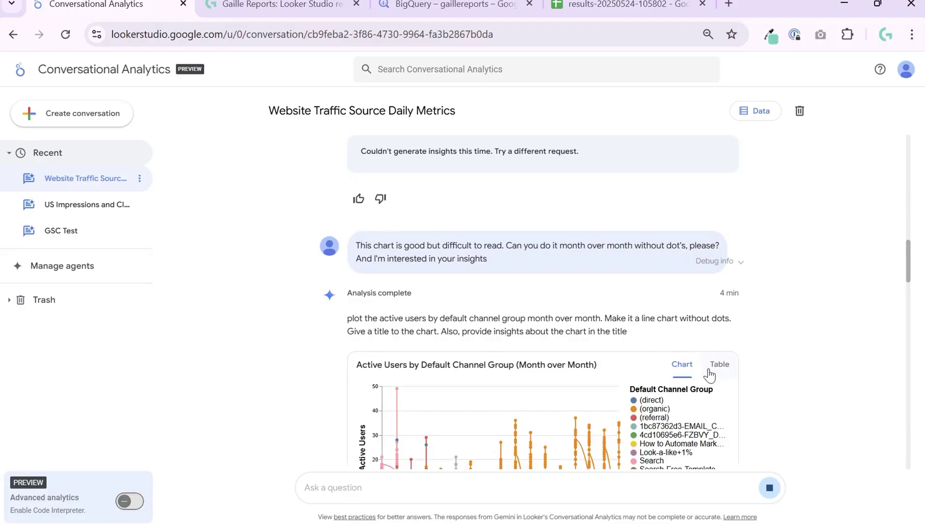
scroll(678, 403, "down", 2)
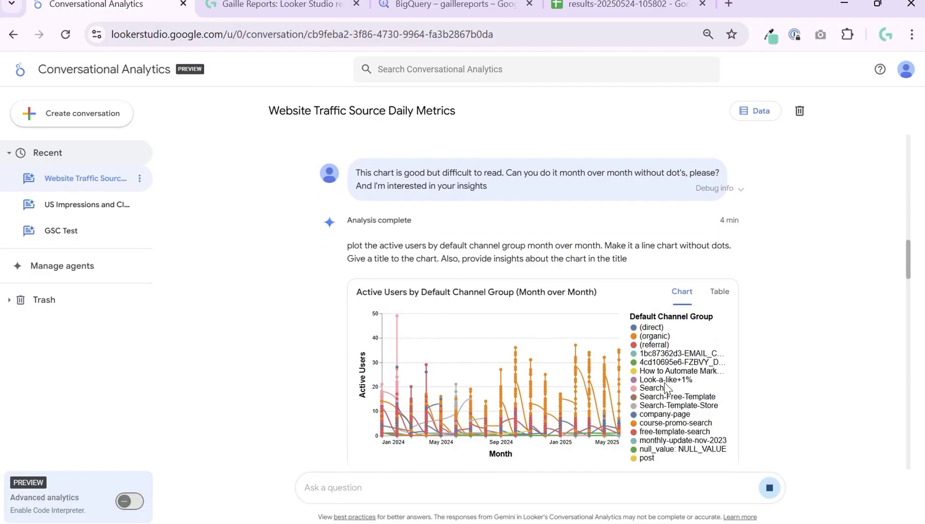
scroll(665, 386, "up", 10)
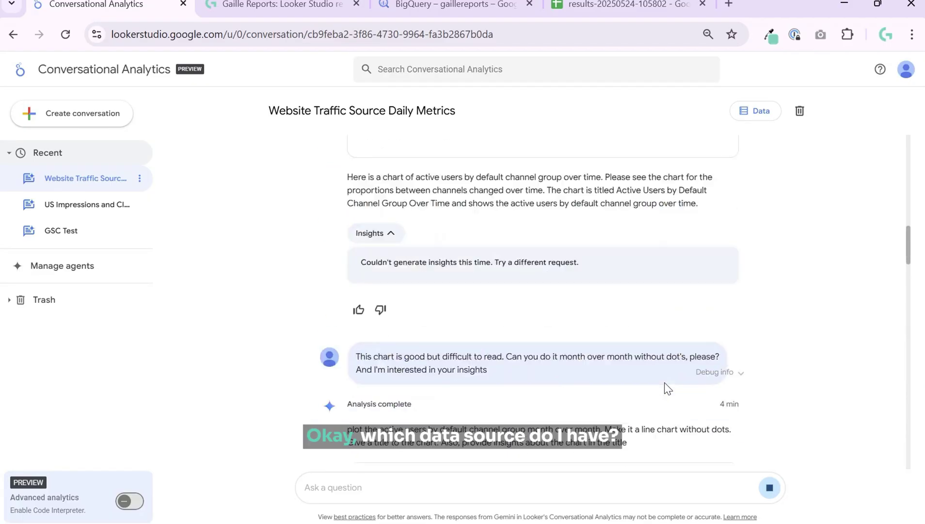
scroll(611, 350, "up", 2)
scroll(736, 302, "up", 4)
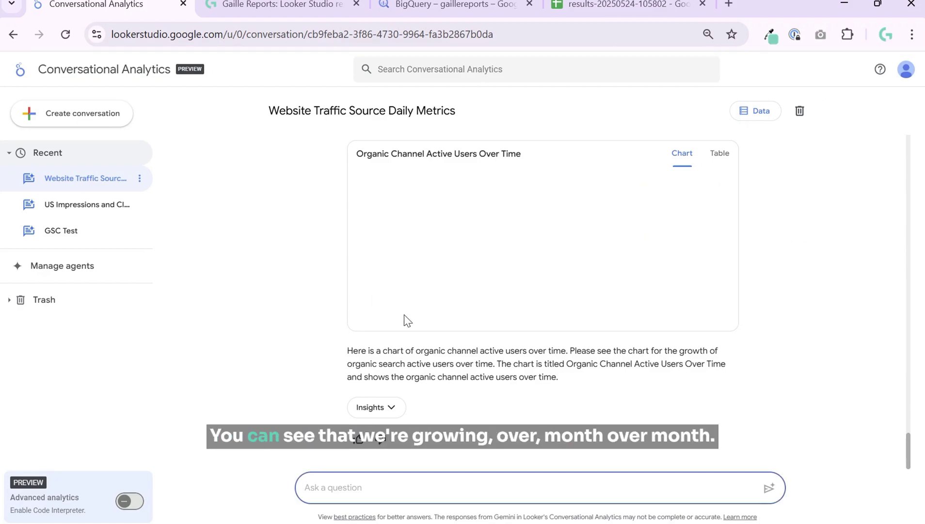
left_click(714, 154)
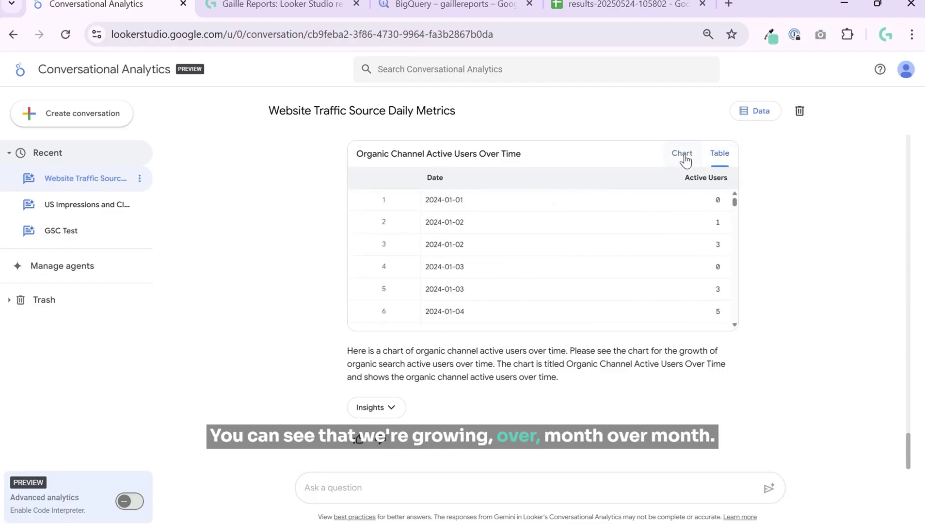
left_click(684, 155)
scroll(764, 334, "up", 2)
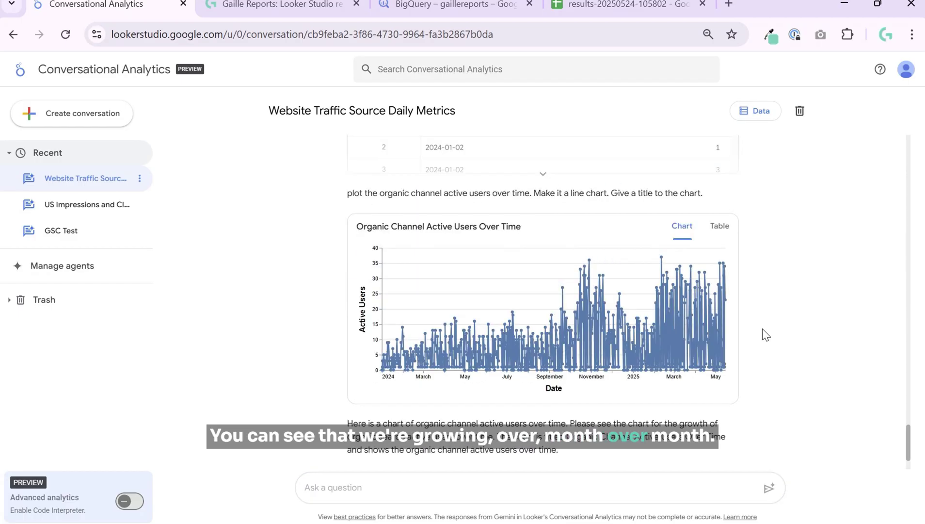
scroll(763, 335, "down", 2)
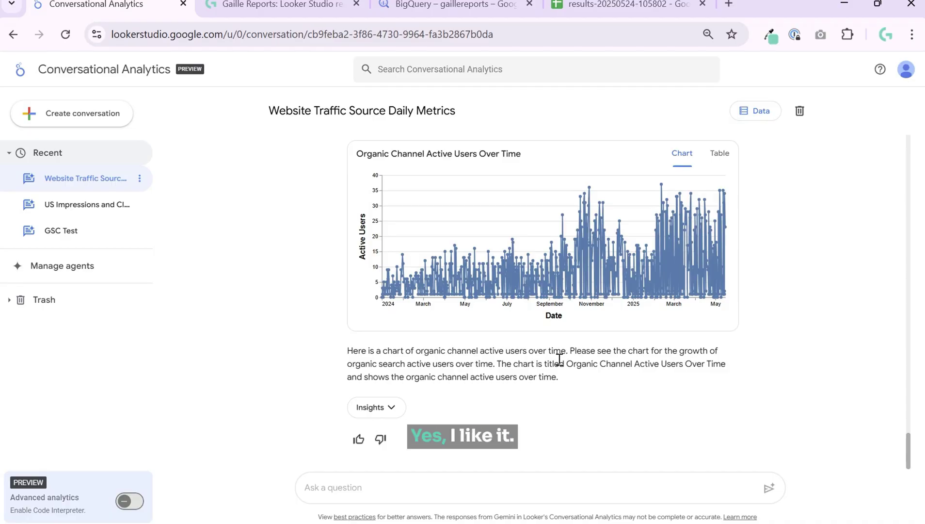
Request the organic active users chart as month-over-month bars
left_click(561, 478)
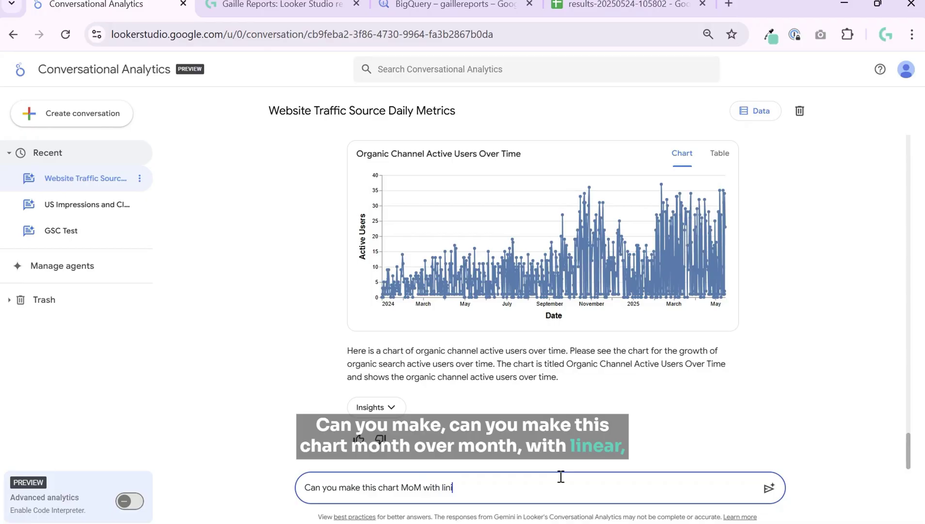
type("ars")
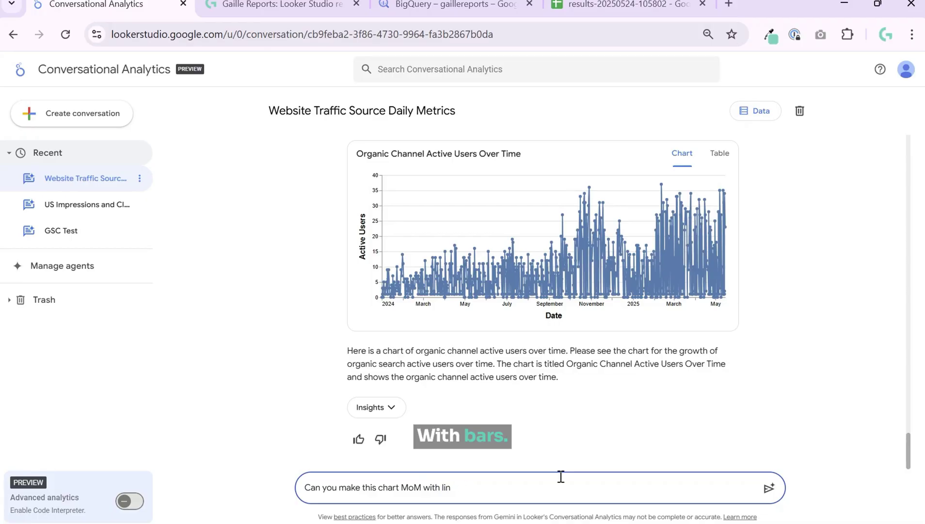
type("?")
key("Return")
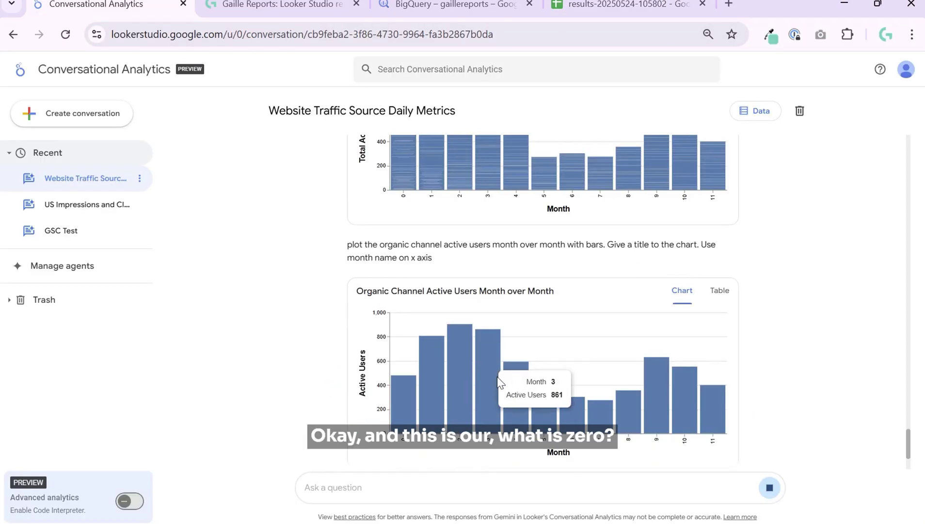
mouse_move(707, 421)
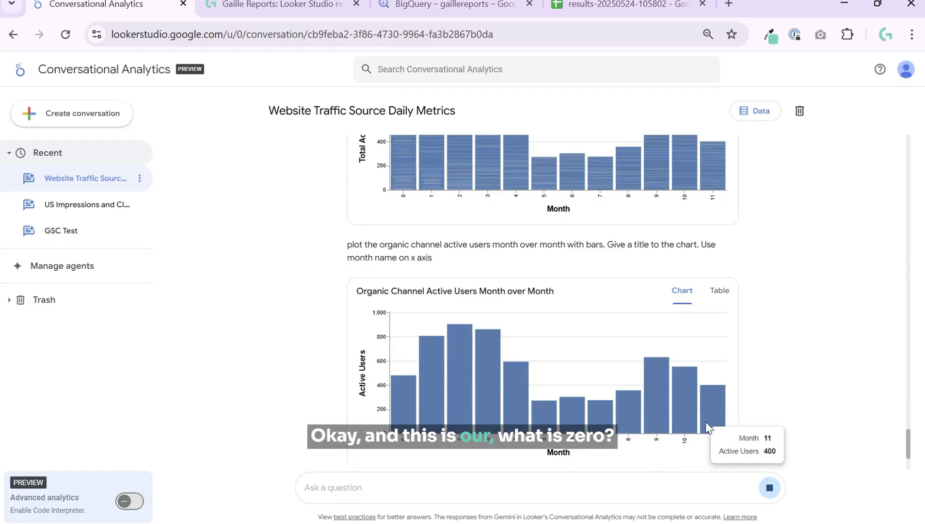
mouse_move(400, 404)
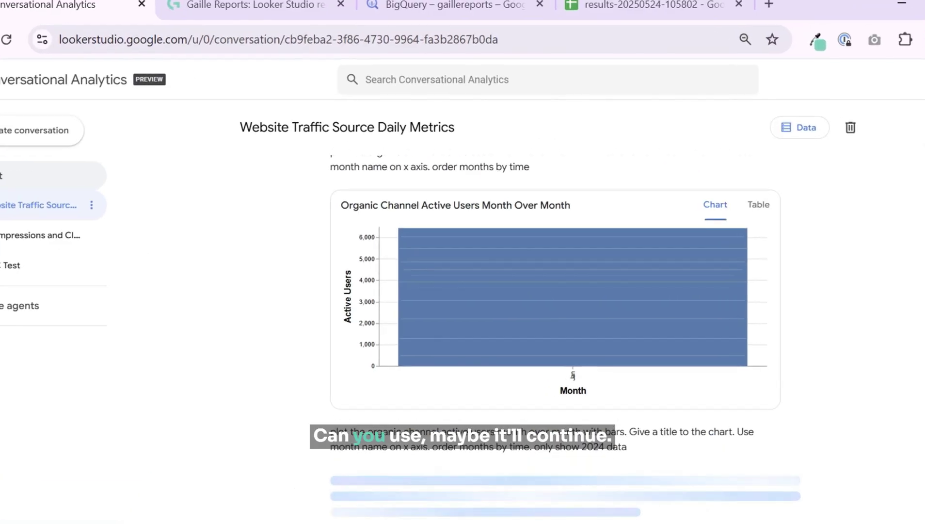
scroll(601, 400, "up", 6)
scroll(601, 400, "up", 3)
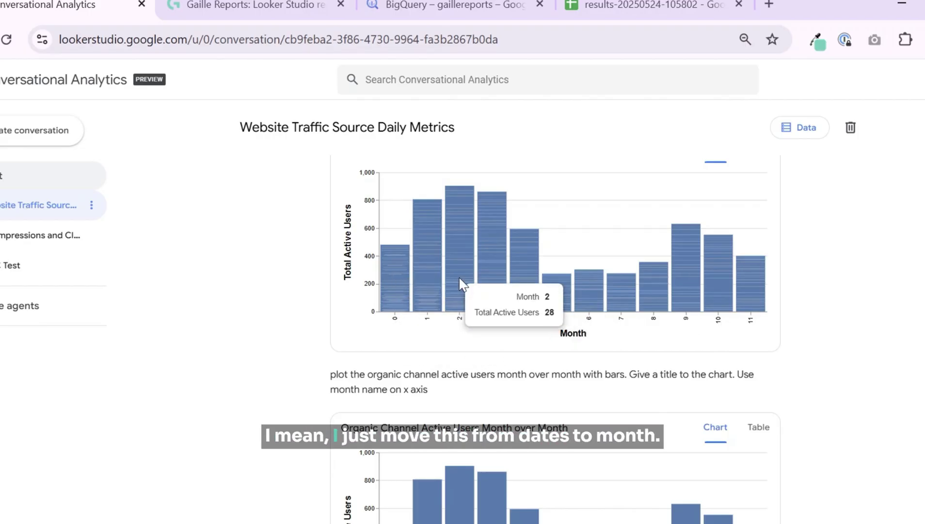
scroll(460, 278, "down", 10)
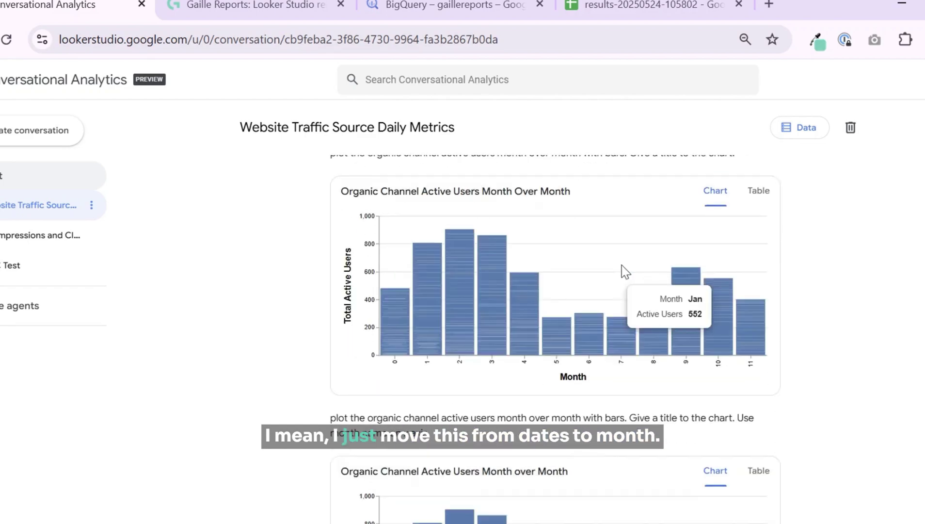
scroll(625, 272, "up", 8)
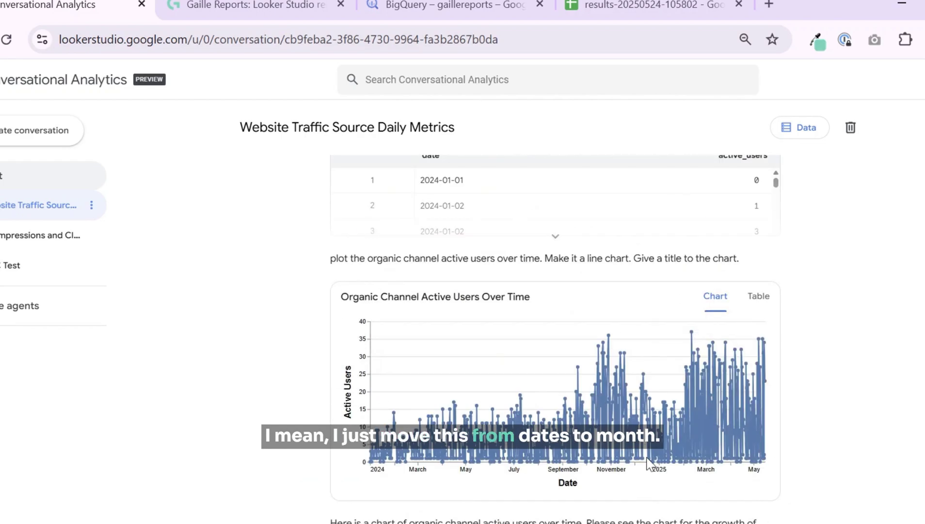
scroll(692, 433, "down", 10)
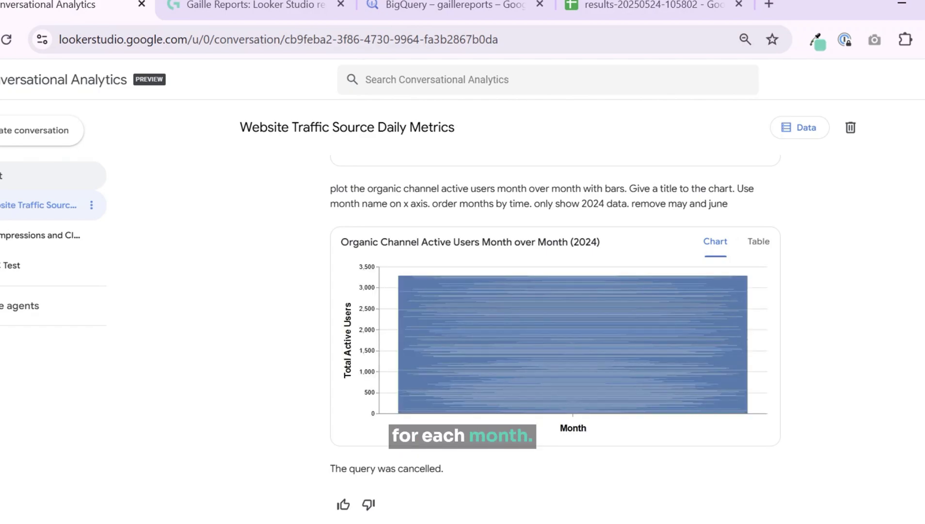
Send the request for monthly bars instead of days and follow the 2024 by-month chart being built
key("Return")
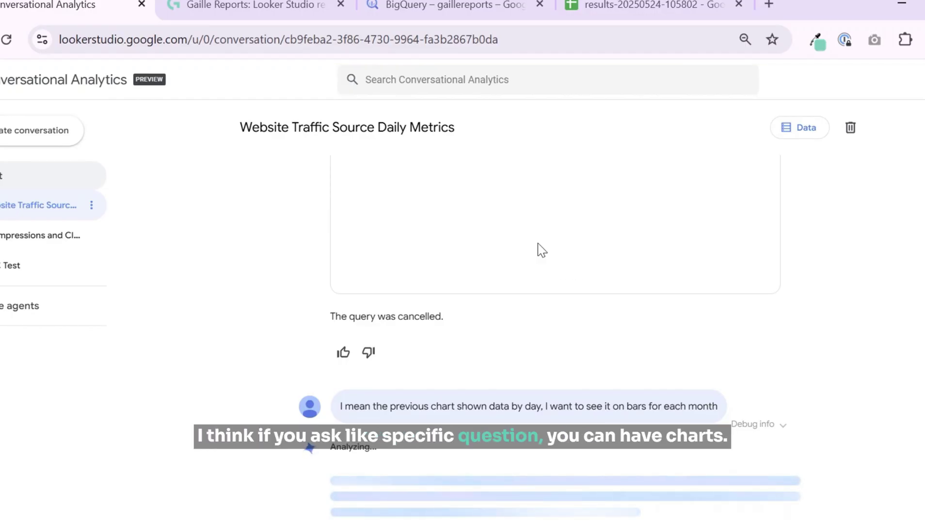
scroll(528, 277, "up", 5)
scroll(522, 308, "down", 5)
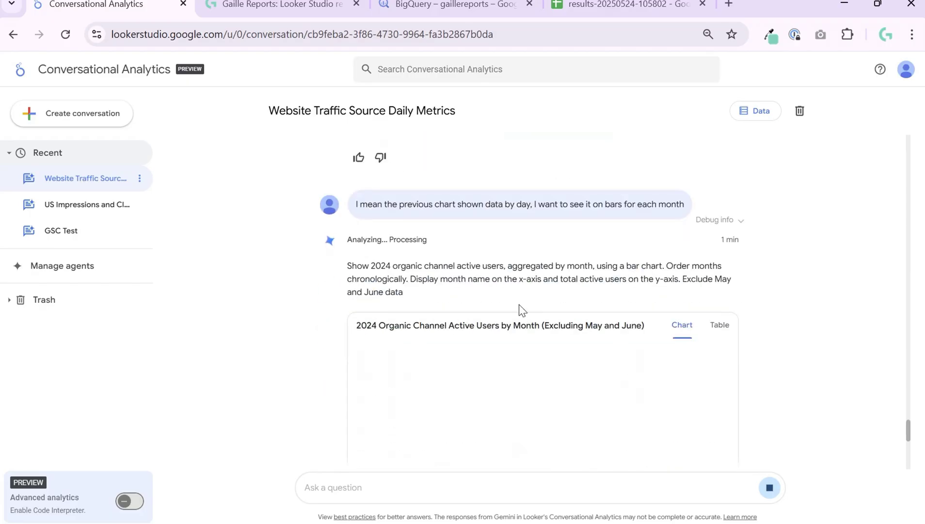
scroll(490, 300, "up", 4)
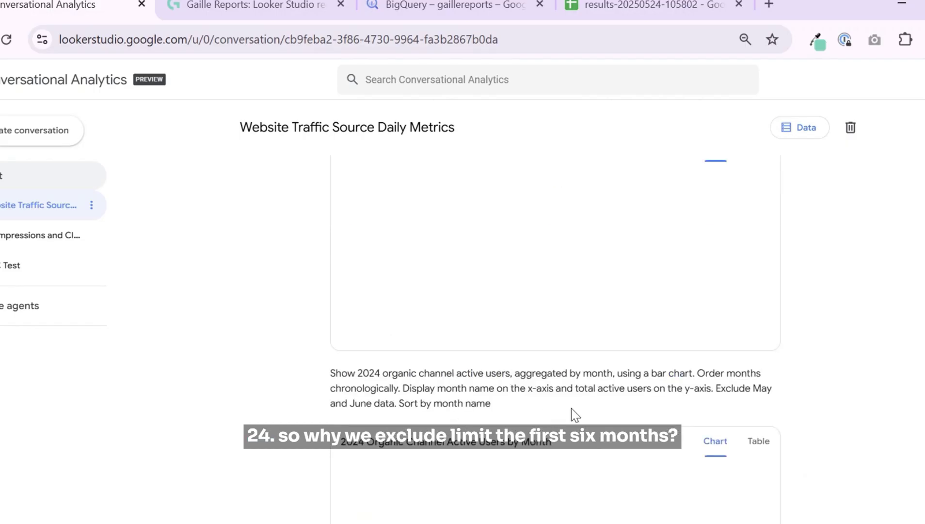
key("Return")
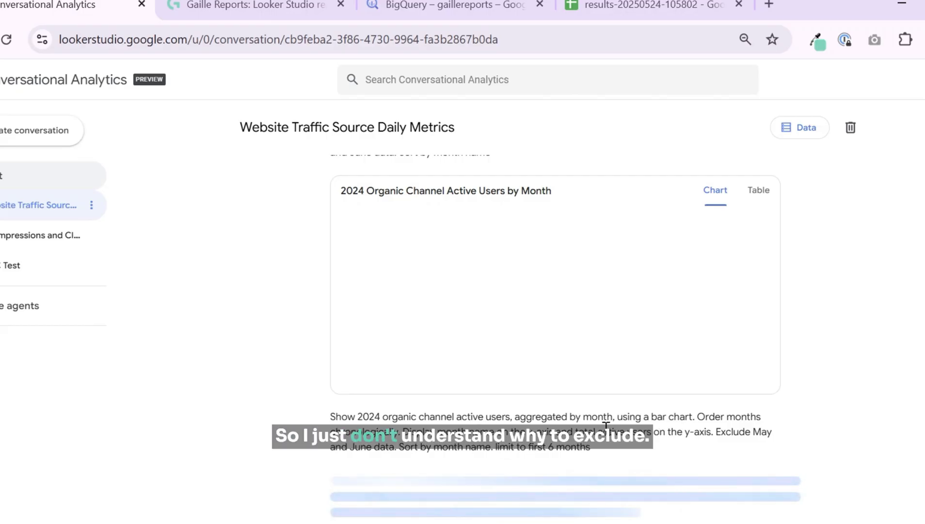
scroll(606, 426, "up", 10)
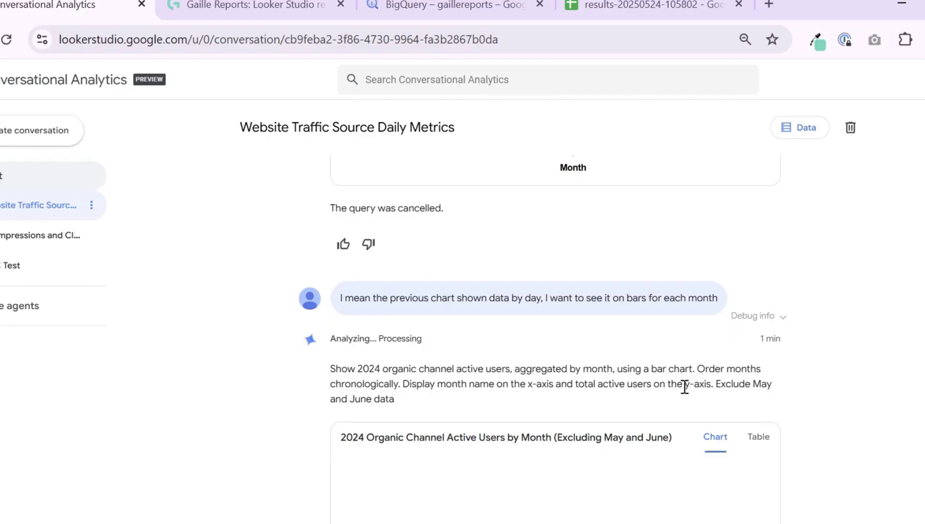
scroll(684, 387, "down", 10)
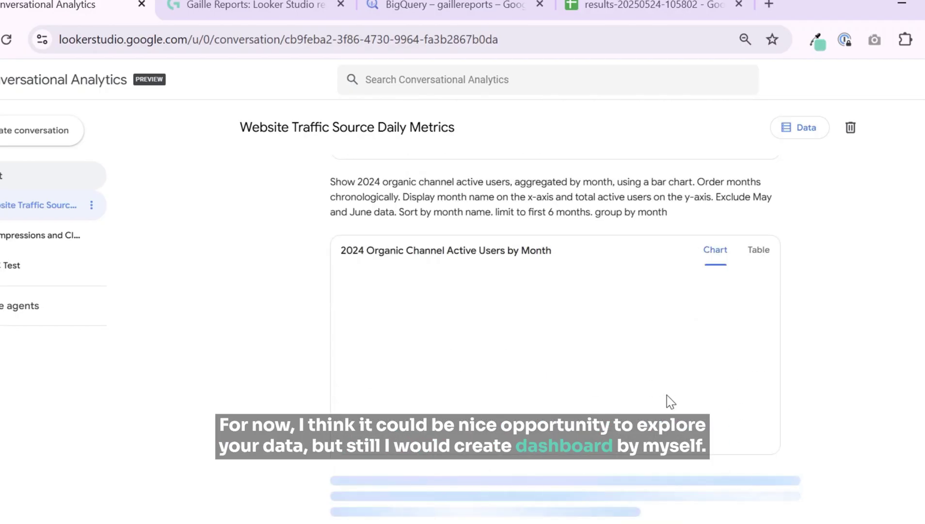
Inspect the daily date and active_users rows behind the monthly organic chart, then switch back to its chart
mouse_move(649, 396)
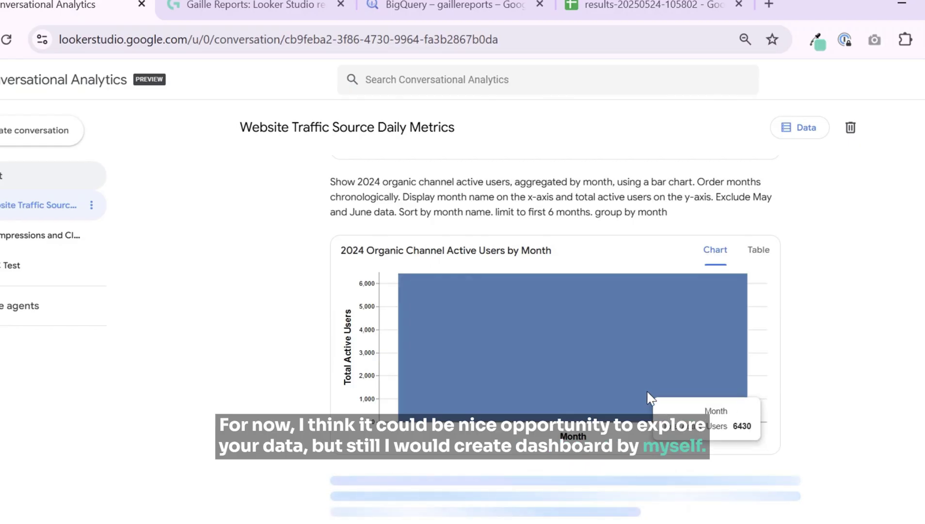
scroll(649, 397, "up", 10)
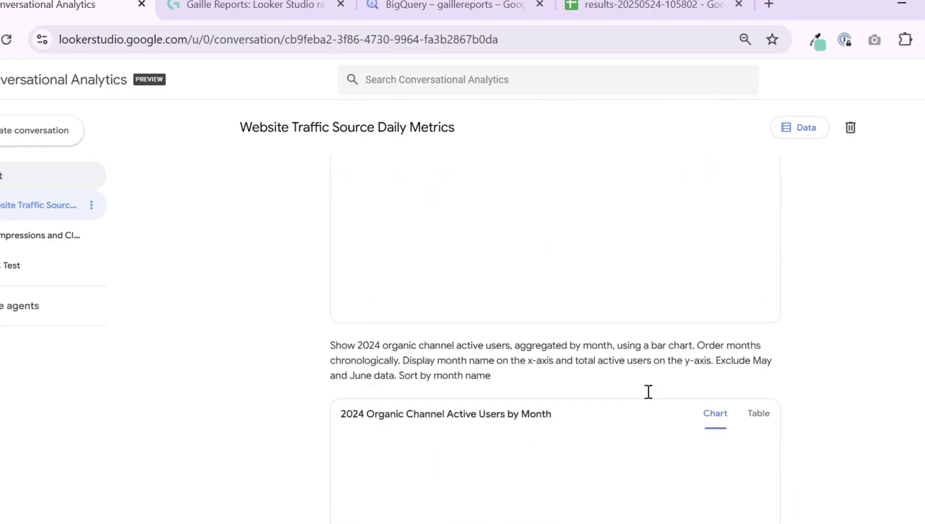
scroll(649, 391, "up", 2)
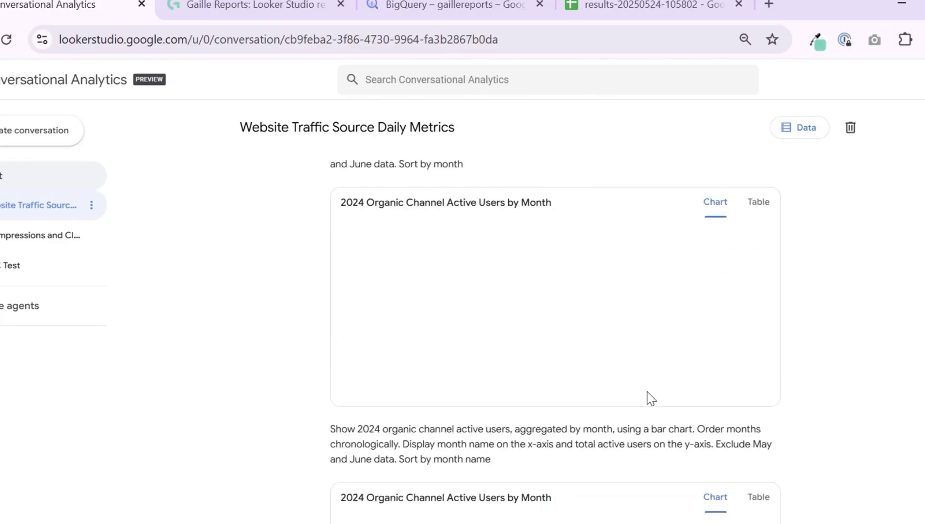
left_click(757, 215)
scroll(668, 267, "down", 10)
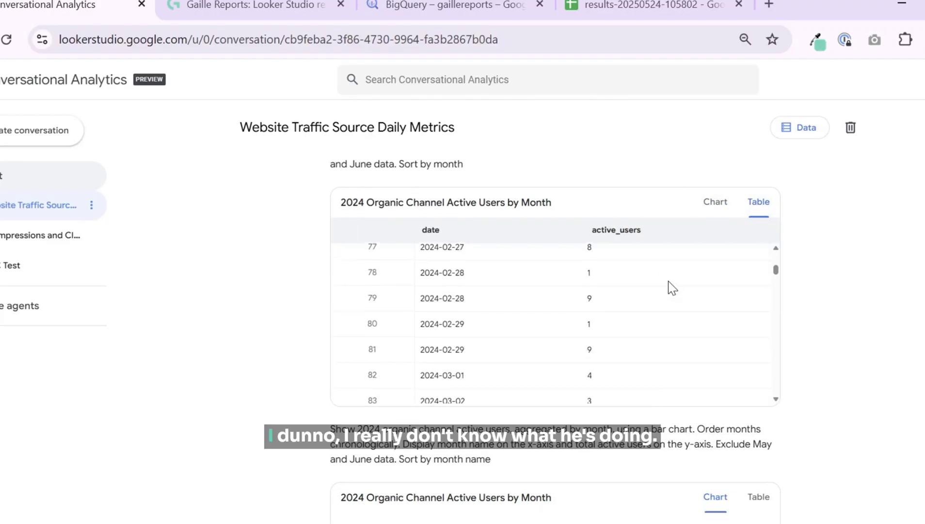
scroll(672, 279, "down", 20)
left_click(714, 203)
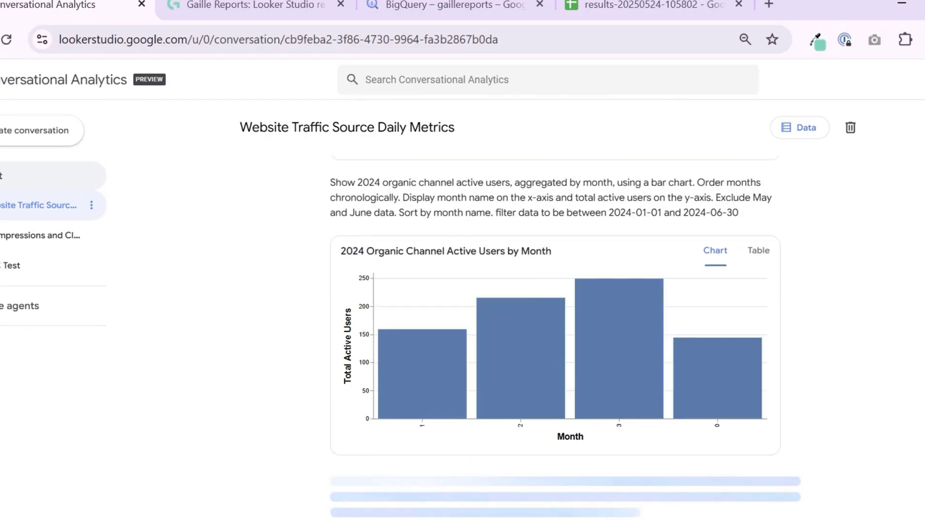
mouse_move(689, 358)
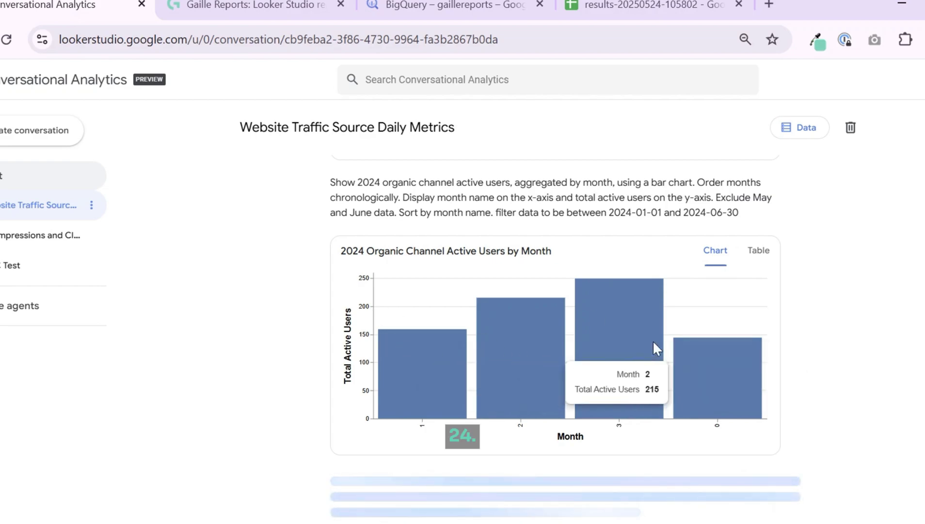
mouse_move(644, 344)
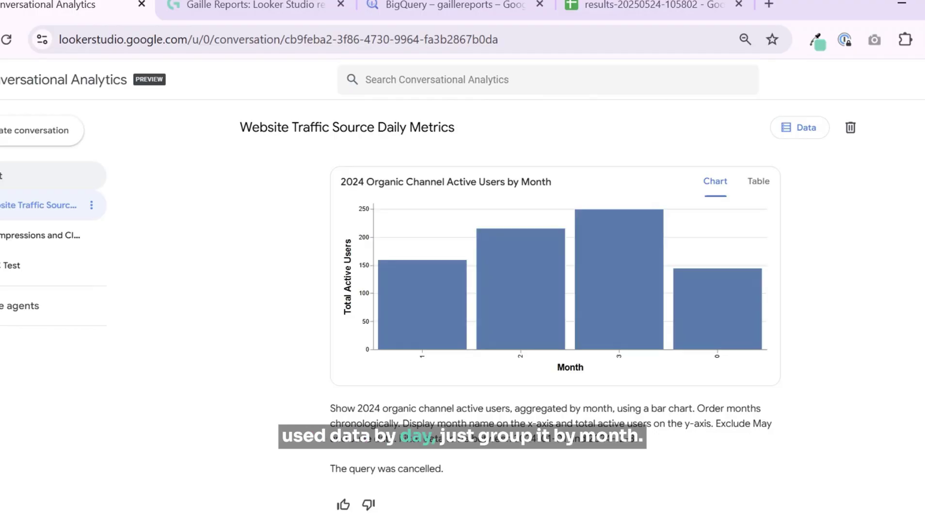
Request the daily chart simply grouped by month and review the resulting Organic Channel Active Users by Month bars
type("st ")
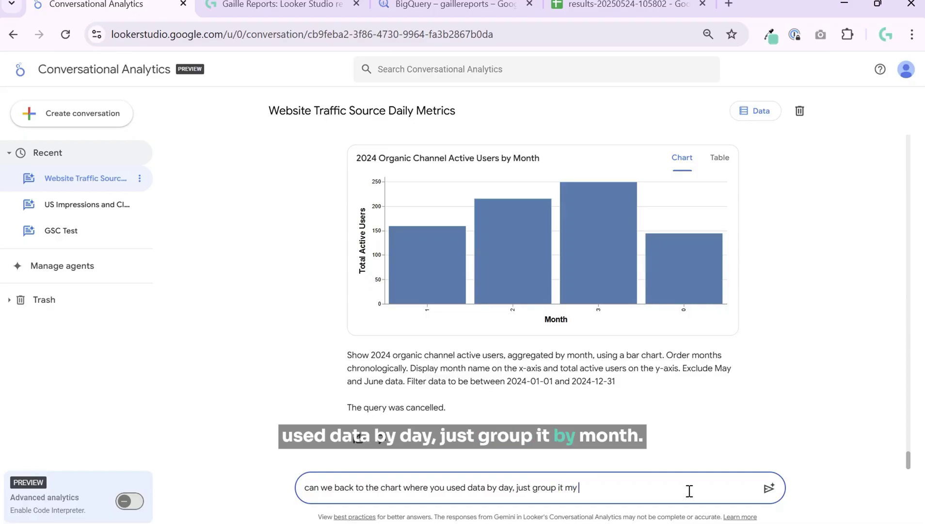
type("group it by month")
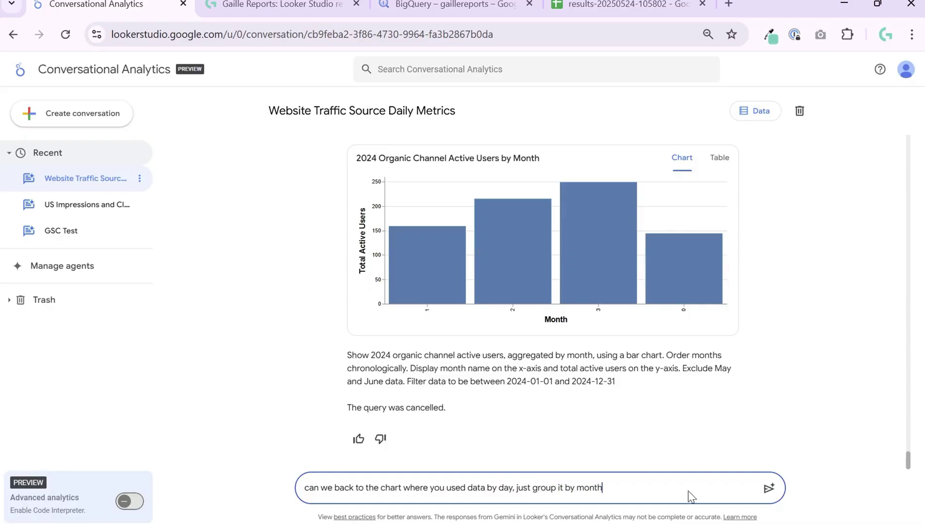
key("Return")
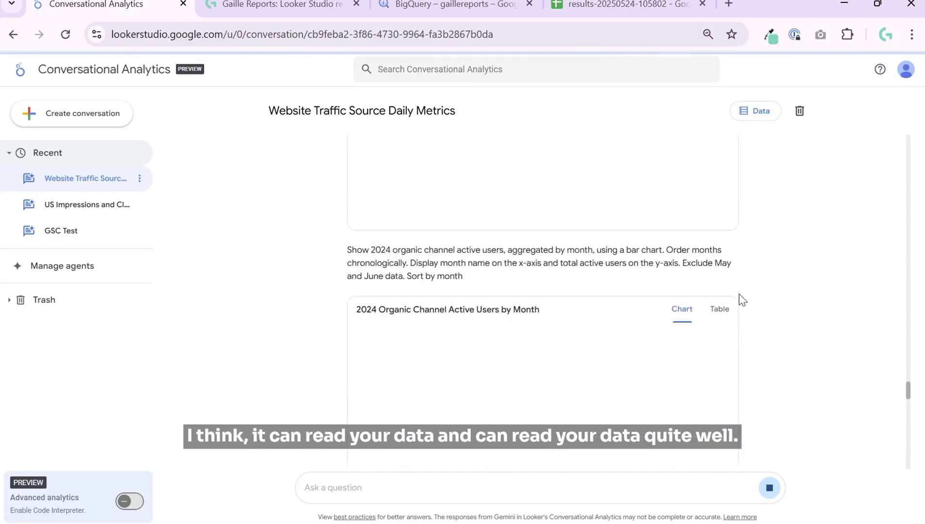
scroll(739, 293, "up", 10)
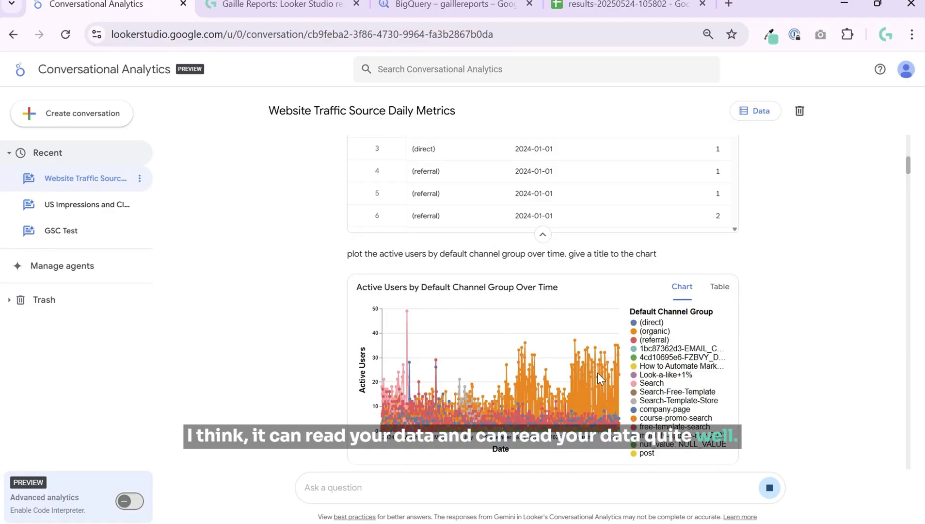
scroll(597, 371, "down", 10)
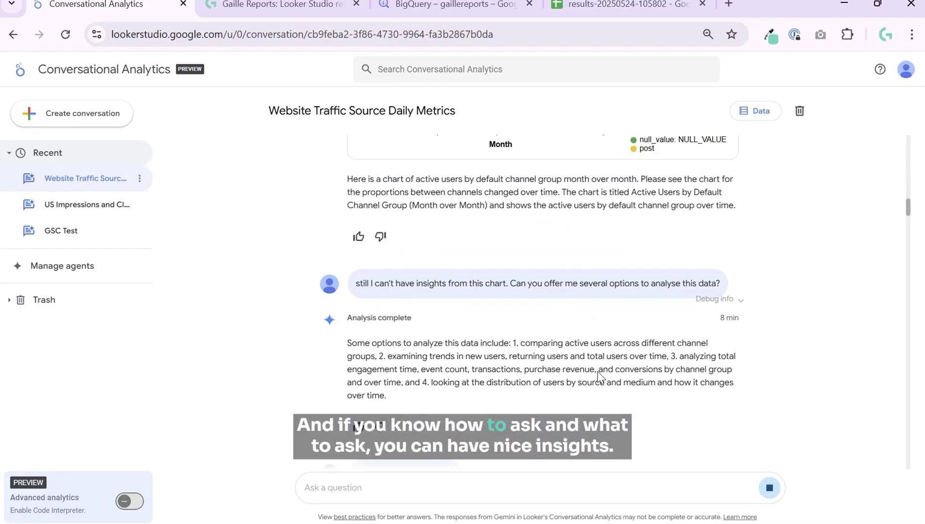
scroll(597, 371, "up", 5)
scroll(597, 371, "down", 1)
scroll(597, 371, "down", 12)
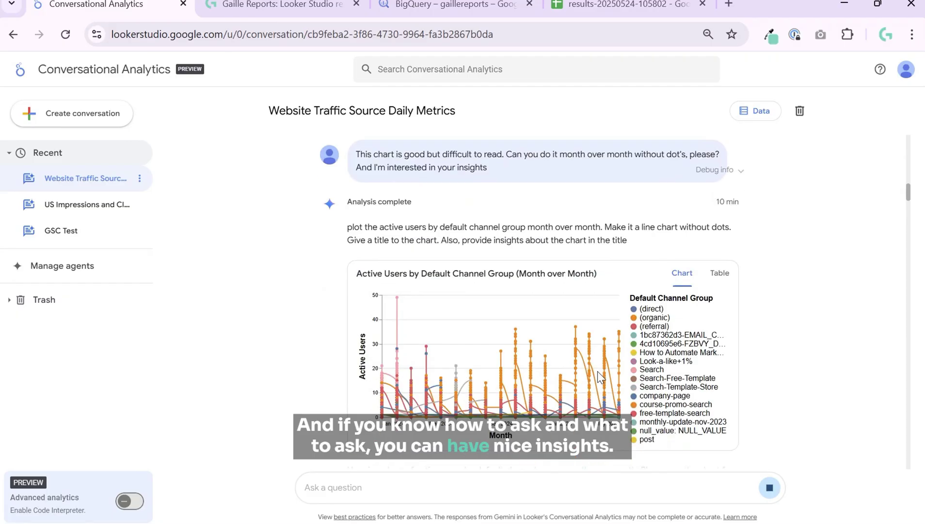
scroll(597, 371, "down", 15)
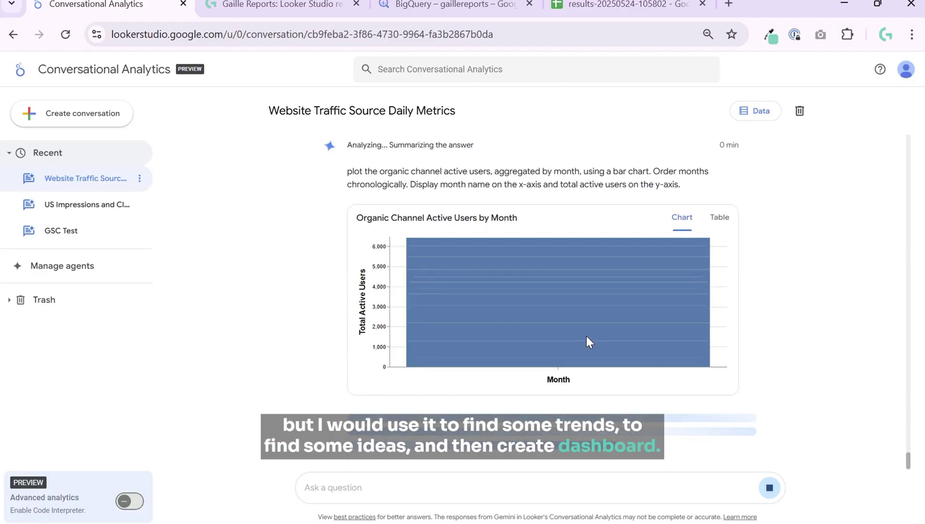
mouse_move(580, 310)
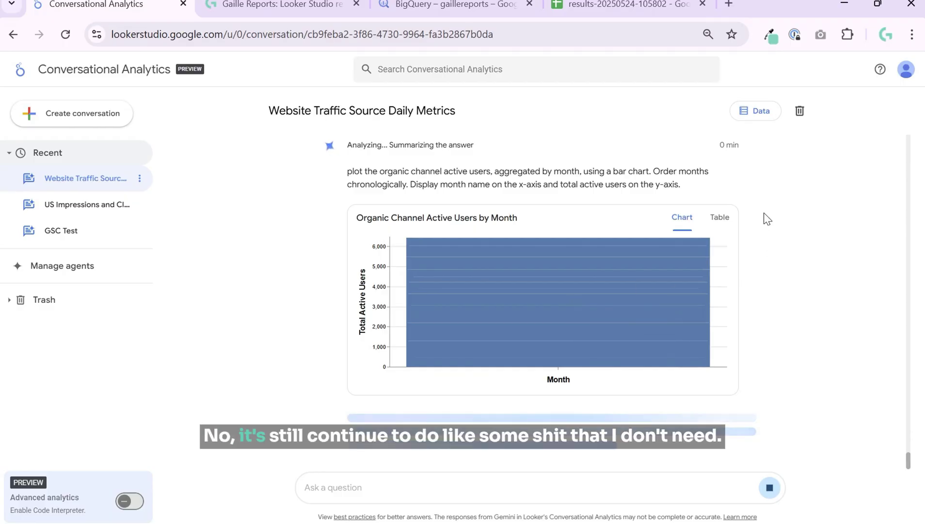
left_click(720, 218)
left_click(682, 218)
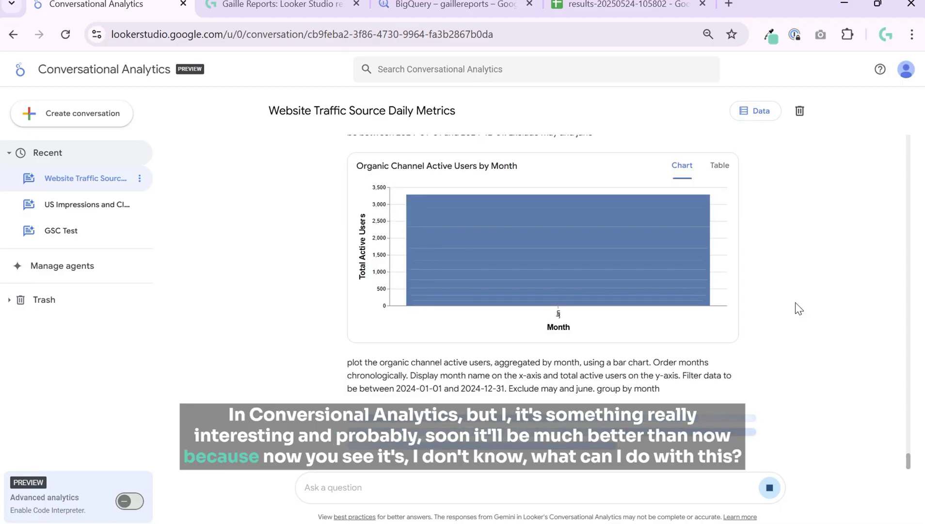
scroll(795, 302, "up", 5)
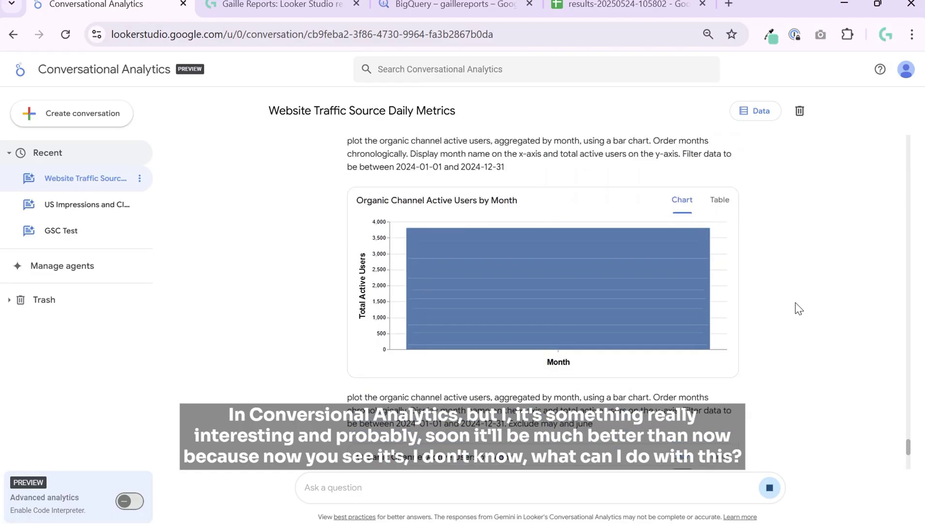
scroll(799, 308, "down", 5)
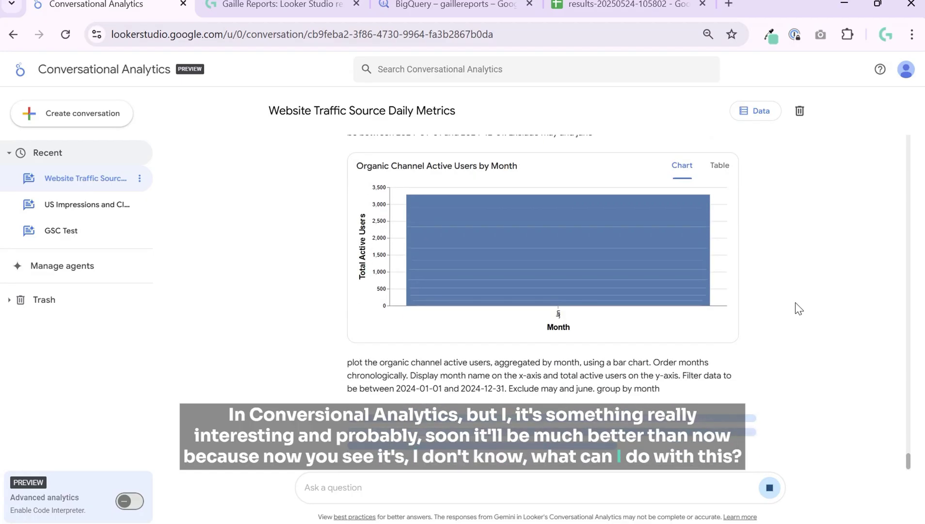